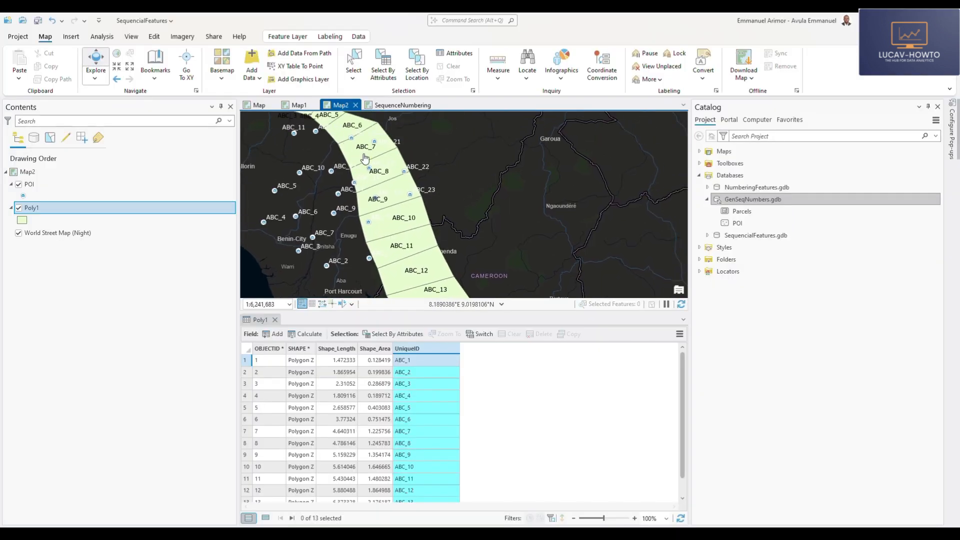
Switch to the SequenceNumbering map and remove the MP_POI layer
left_click(402, 105)
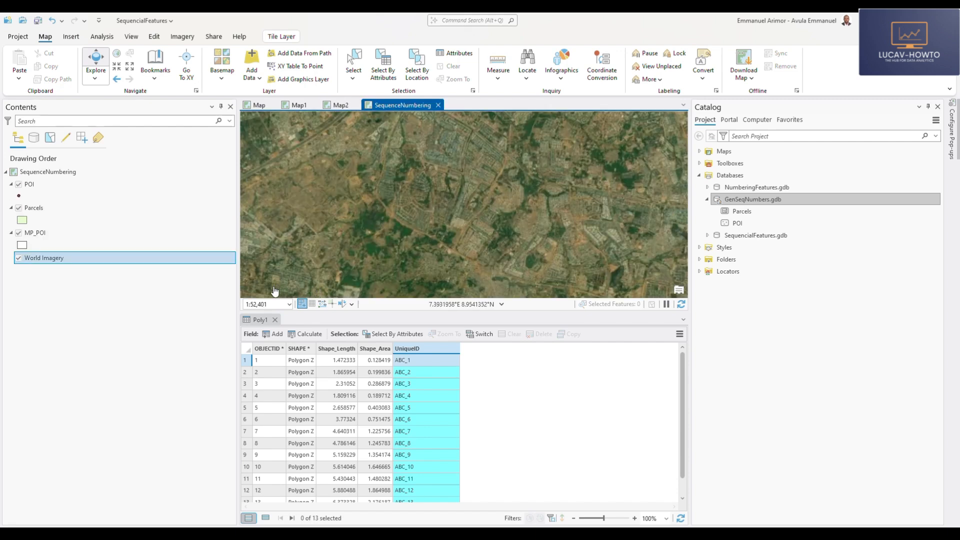
right_click(24, 208)
left_click(56, 167)
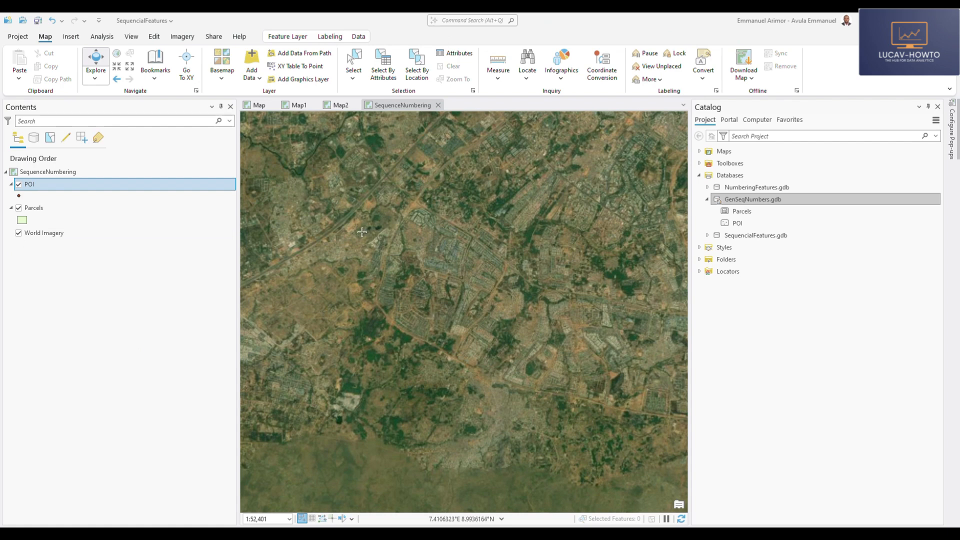
Examine the fields in the attribute tables of the POI and Parcels layers, and close both tables
right_click(34, 185)
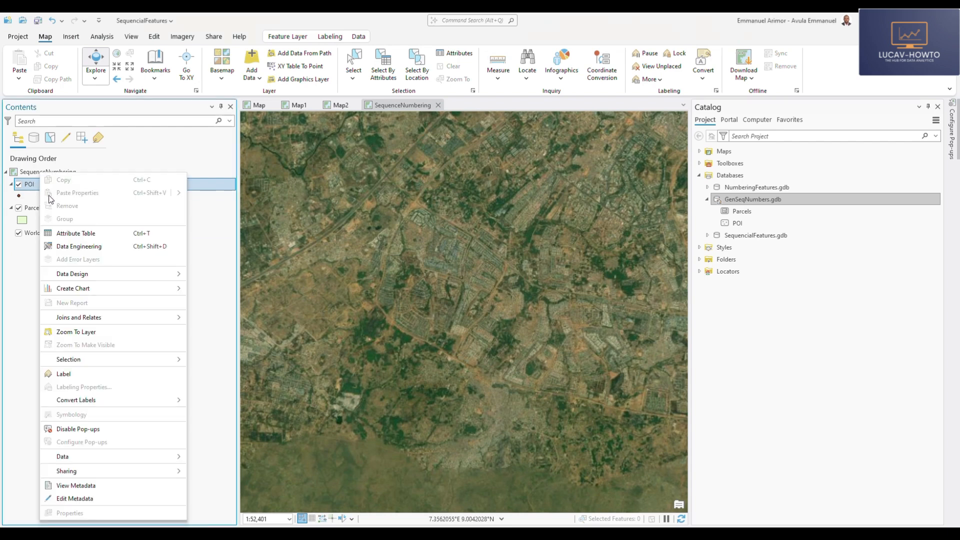
left_click(65, 233)
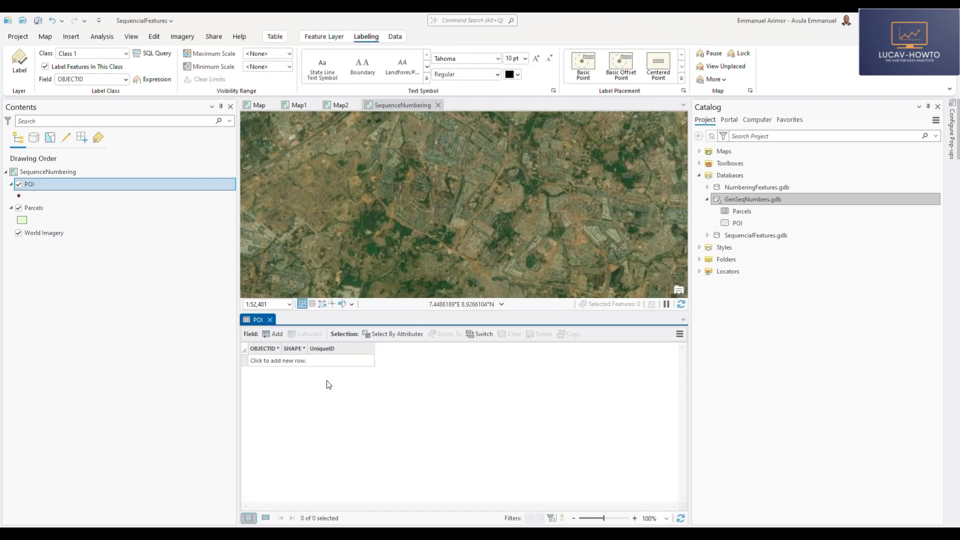
left_click(28, 209)
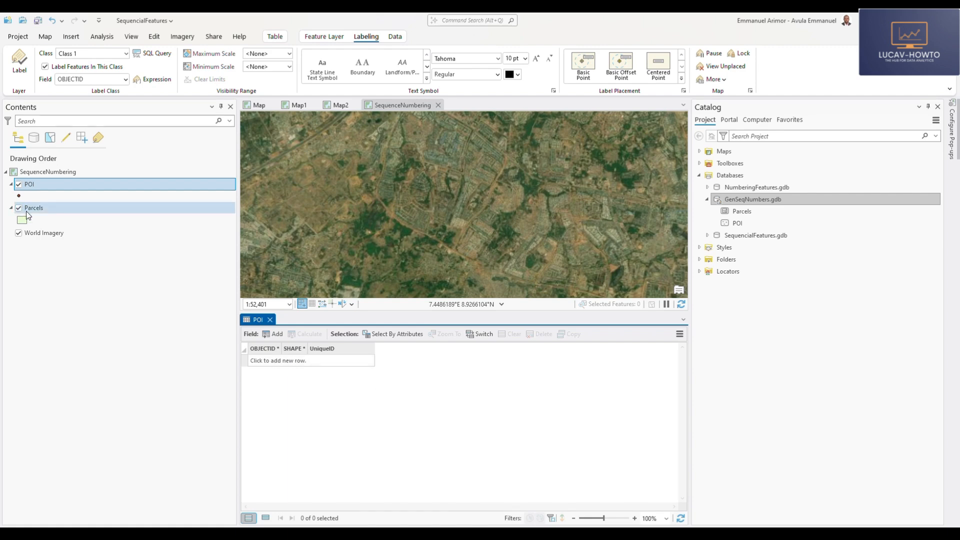
right_click(27, 209)
left_click(68, 167)
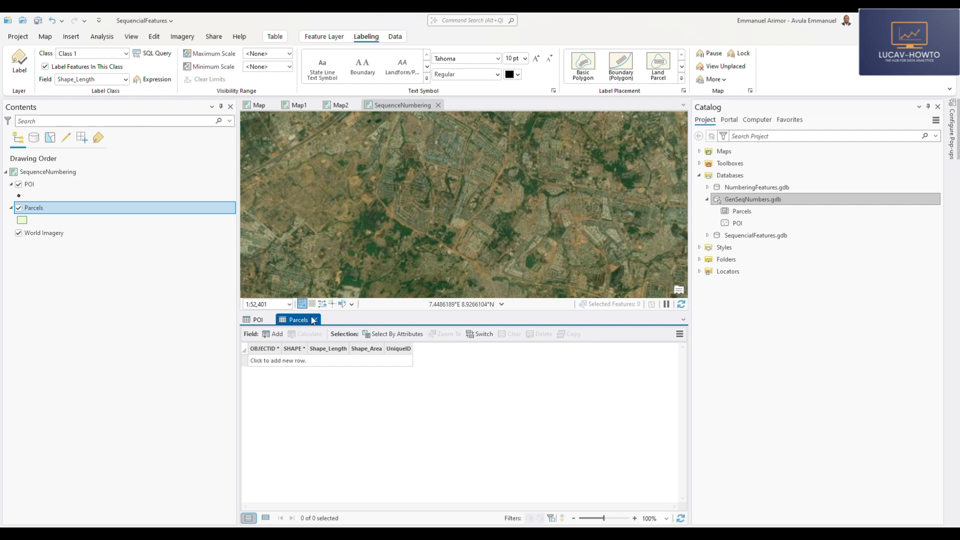
left_click(315, 320)
left_click(270, 320)
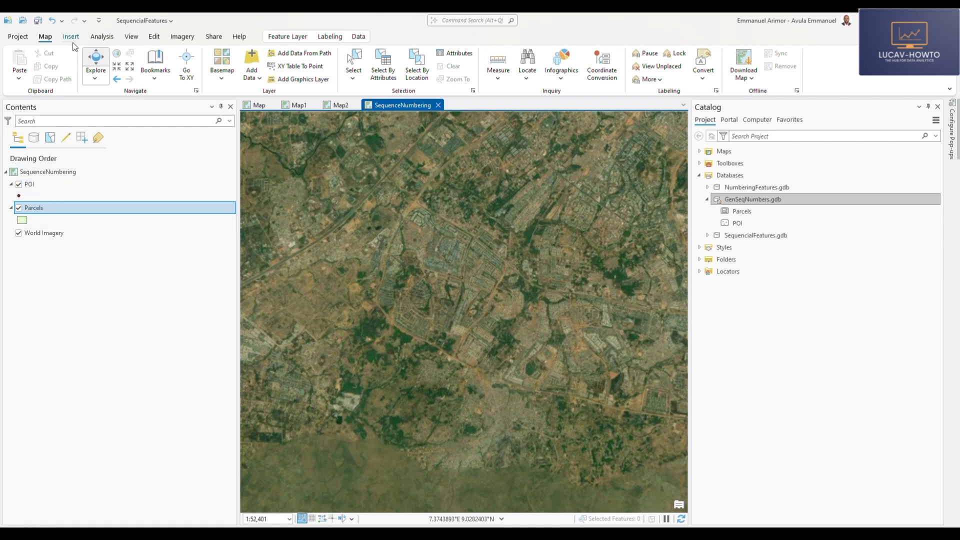
Go to the Str1 bookmark and look over the rows of houses along the estate street
left_click(155, 72)
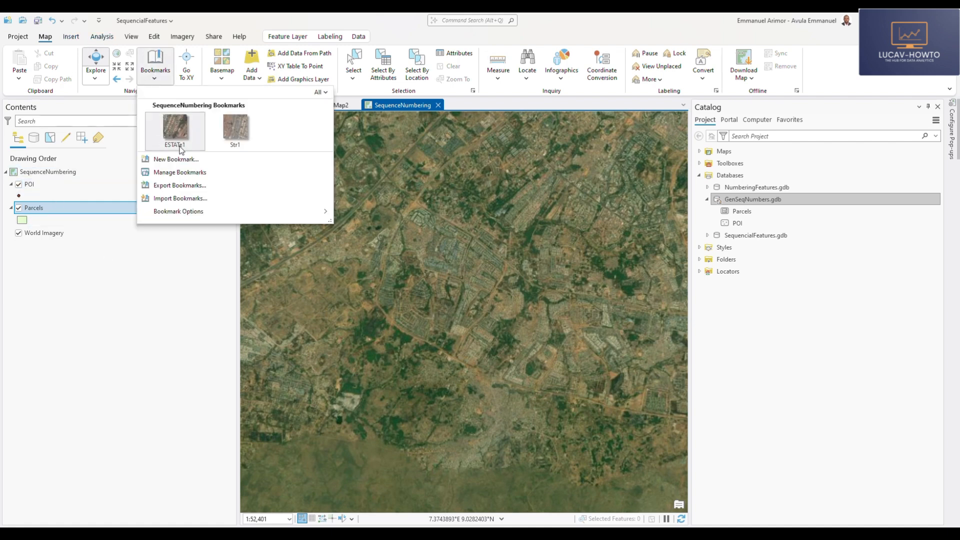
left_click(238, 131)
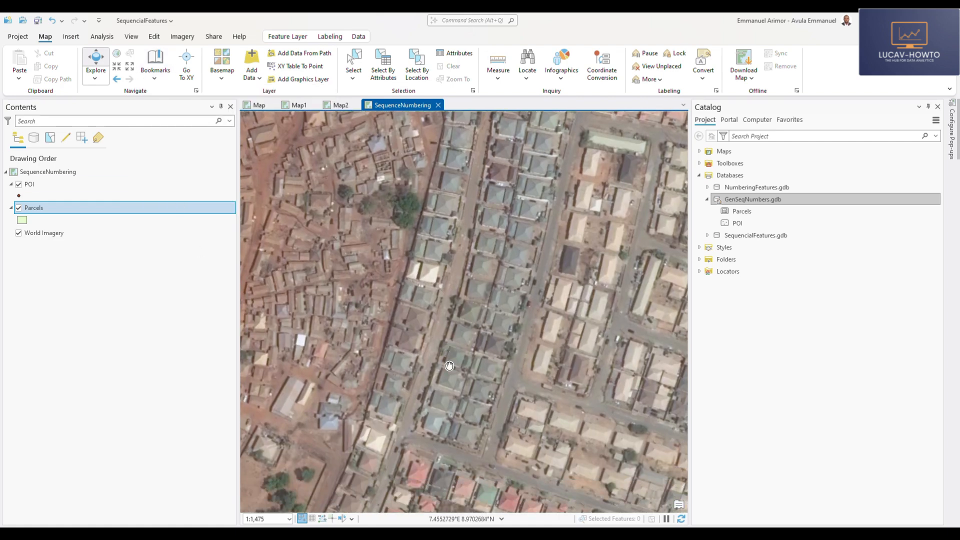
left_click_drag(448, 439, 445, 401)
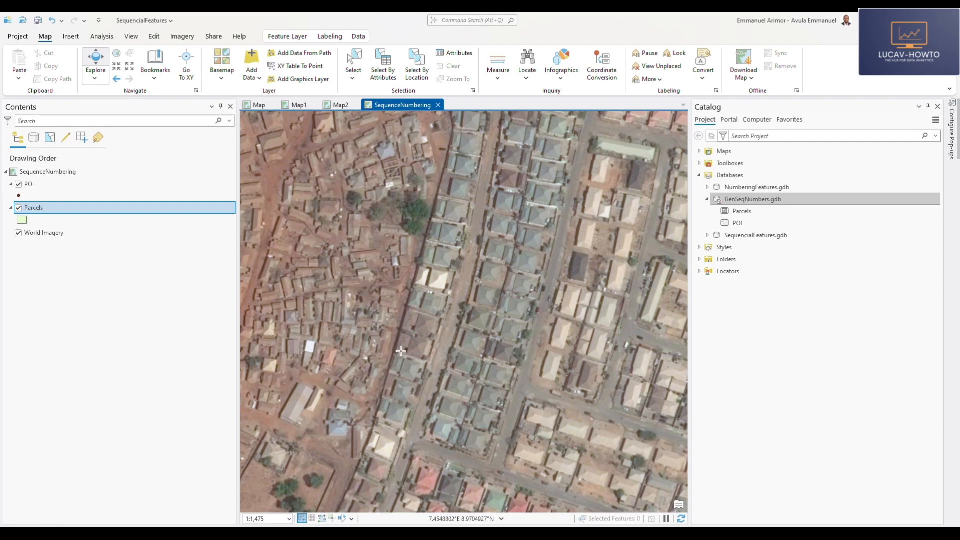
left_click_drag(485, 167, 465, 229)
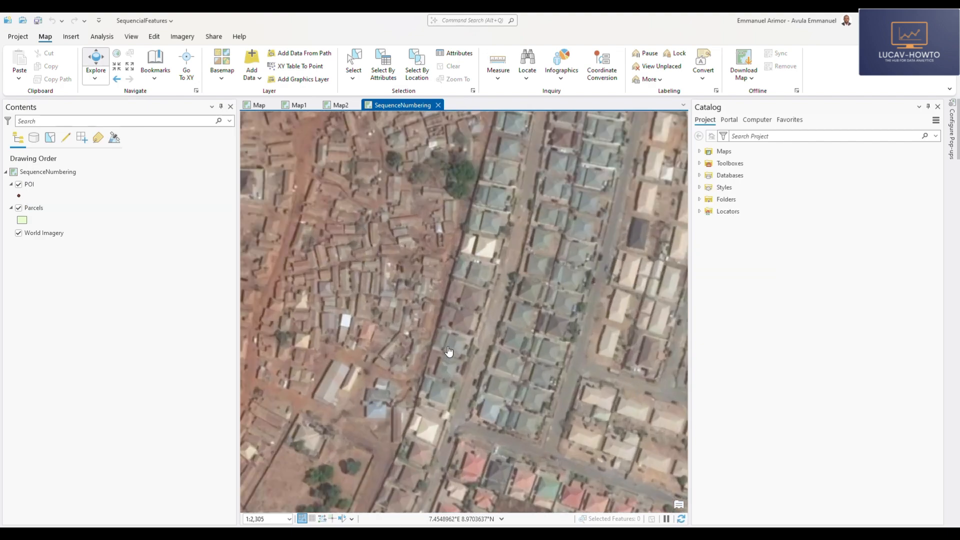
scroll(495, 303, "up", 2)
left_click_drag(486, 291, 463, 335)
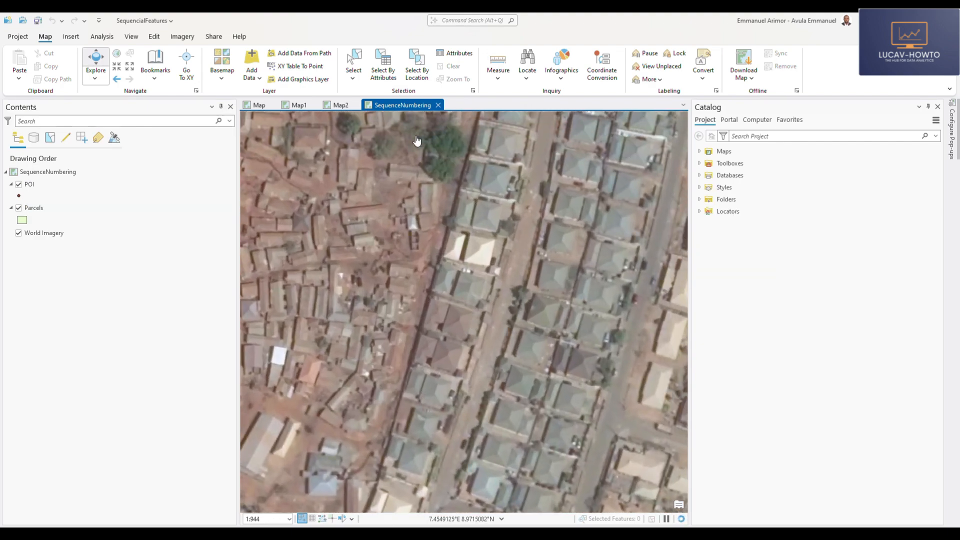
Start creating features with the Parcels template and draw a four-sided parcel around a house on the street's west side
left_click(153, 36)
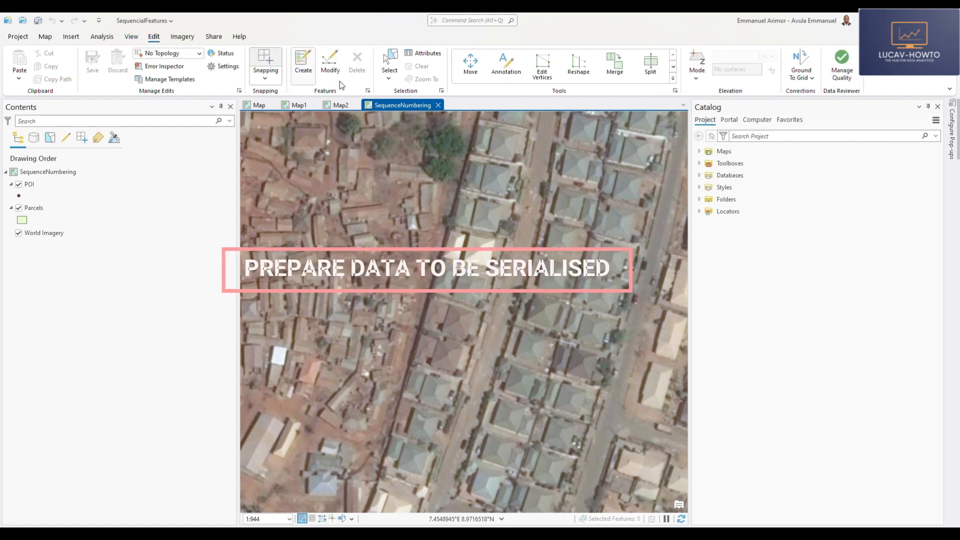
left_click(303, 62)
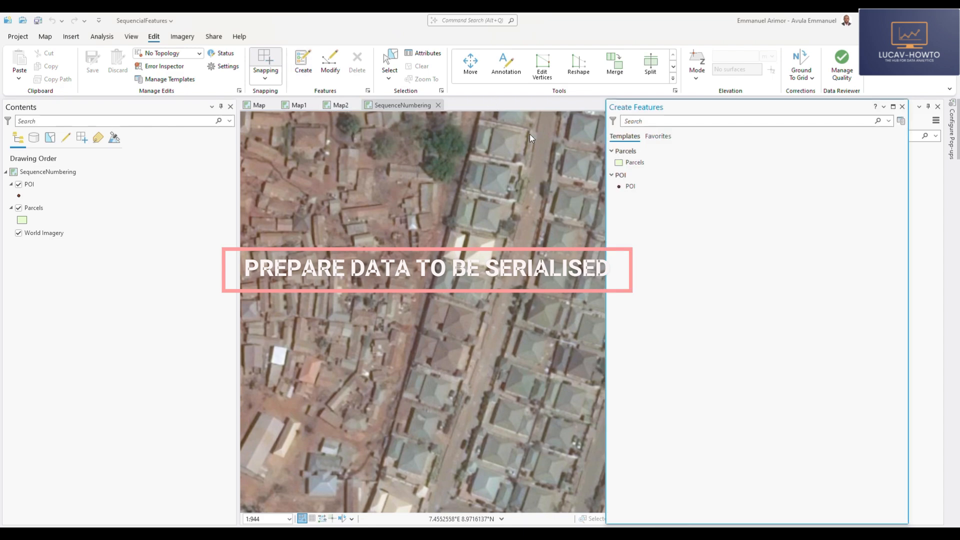
left_click(631, 163)
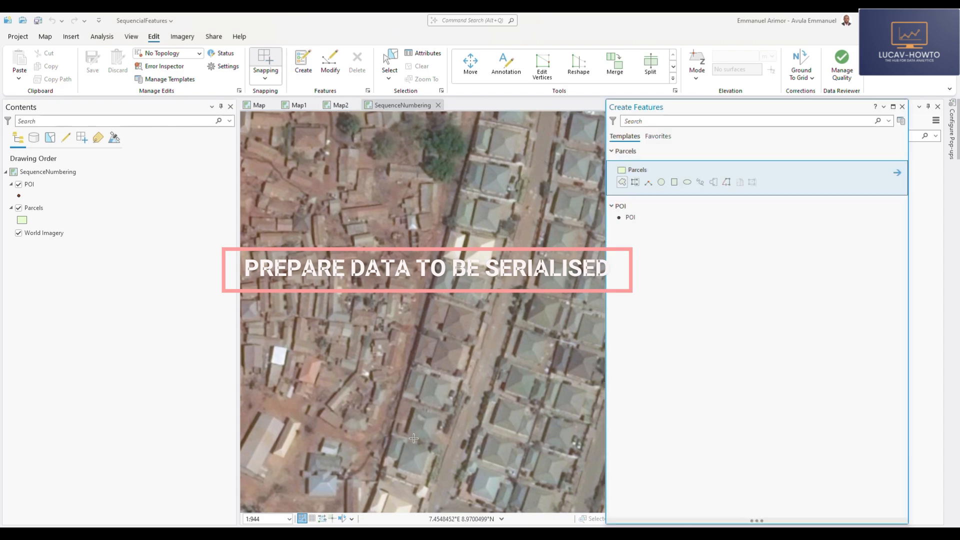
left_click_drag(414, 438, 416, 340)
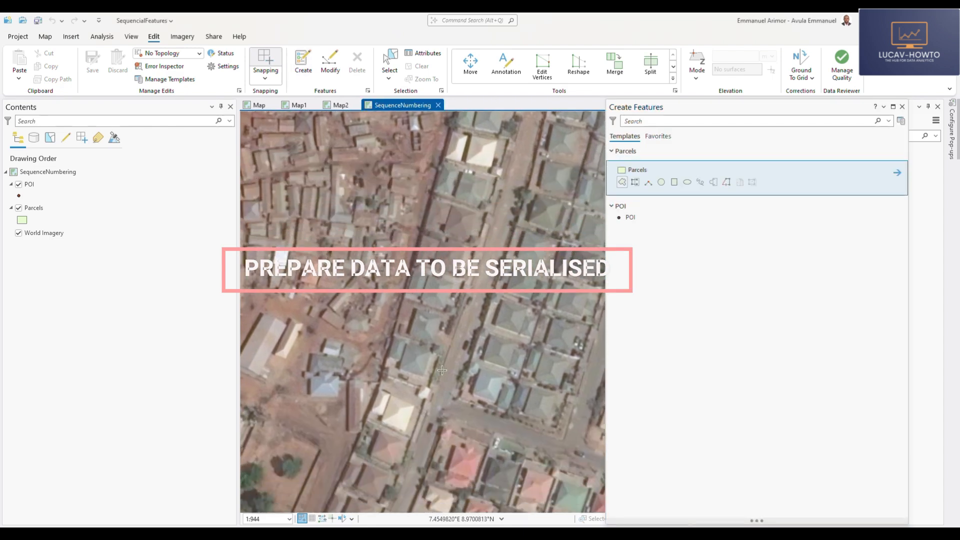
left_click(385, 376)
left_click(397, 336)
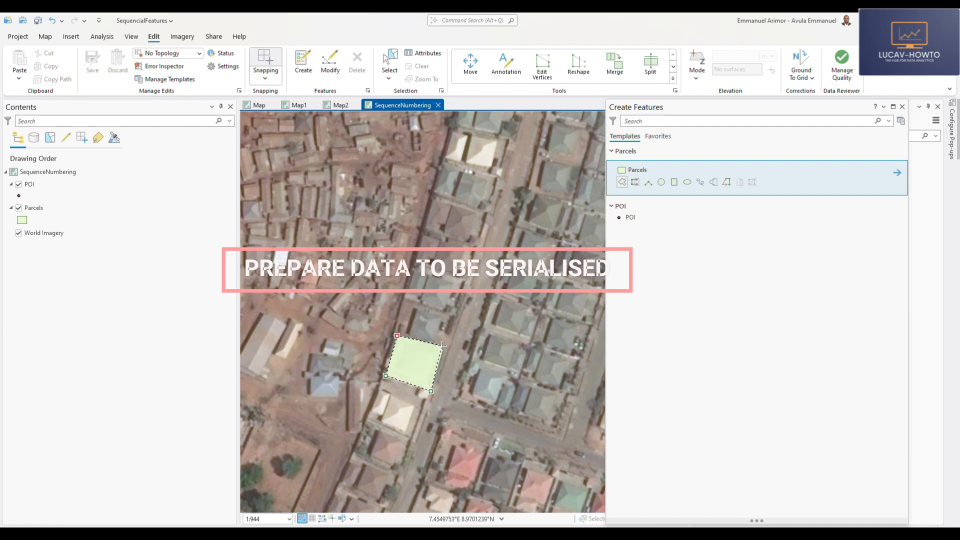
double_click(443, 345)
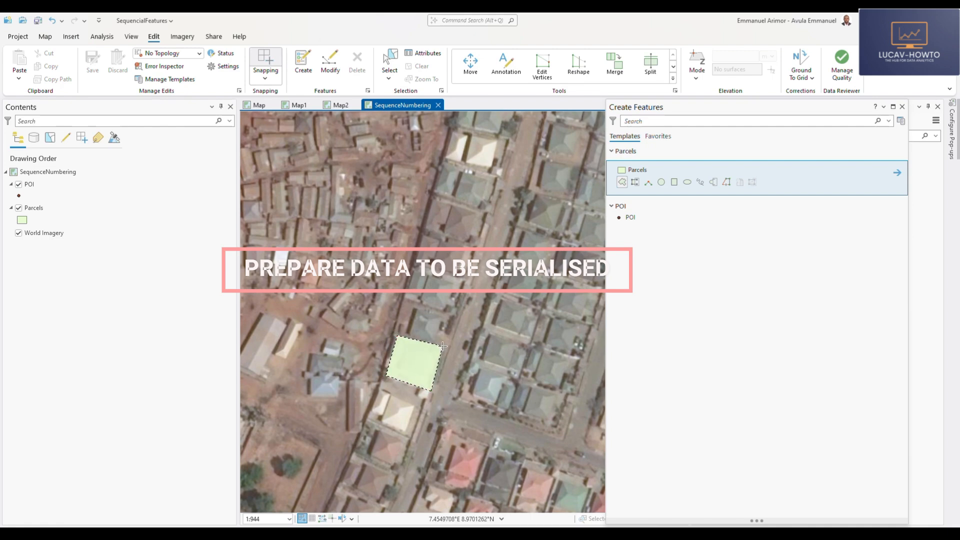
Draw two more parcels directly north of the first one, snapping to the shared corner vertices
left_click(398, 330)
left_click(404, 299)
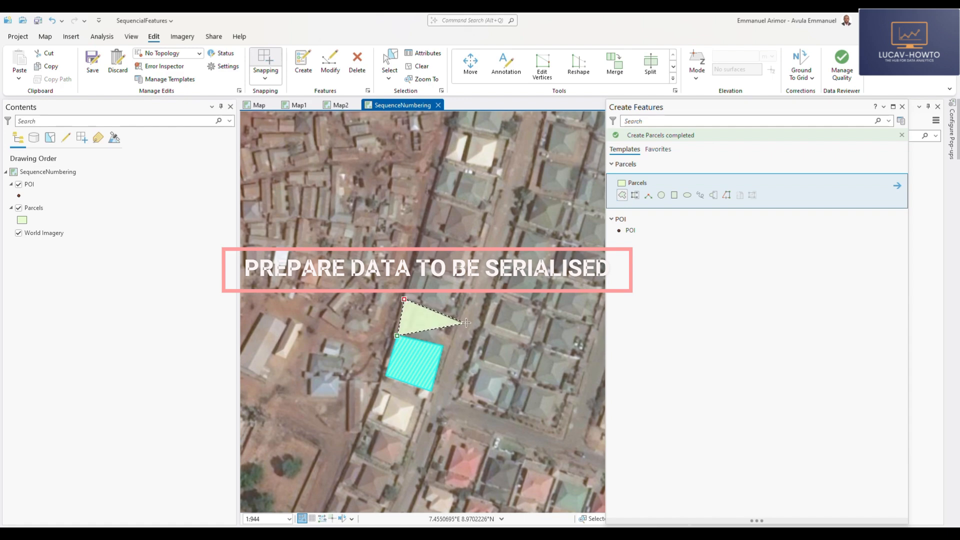
left_click(456, 316)
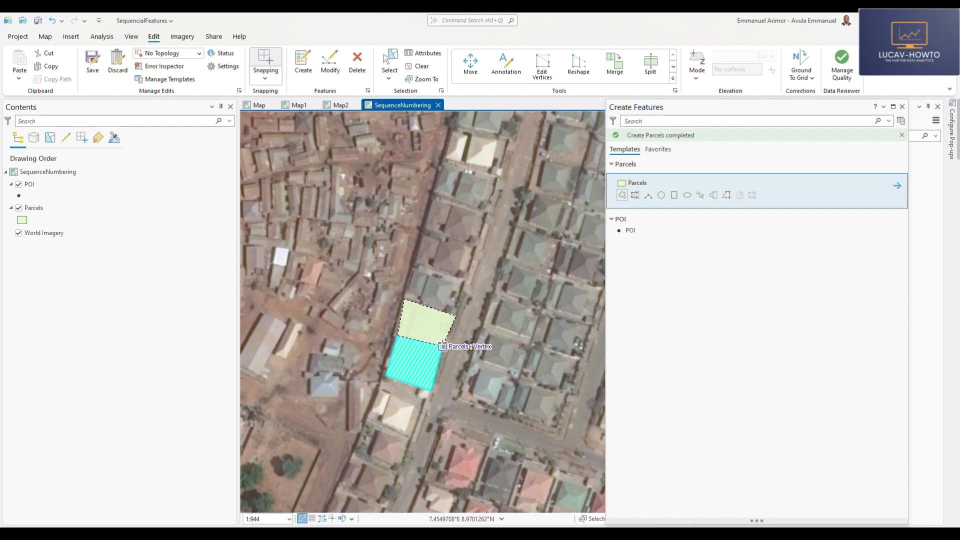
double_click(443, 345)
left_click(404, 299)
left_click(415, 265)
left_click(468, 283)
double_click(456, 316)
Extend the western row northward with three more adjoining parcels, one around each house
left_click(415, 264)
left_click(424, 230)
left_click(483, 246)
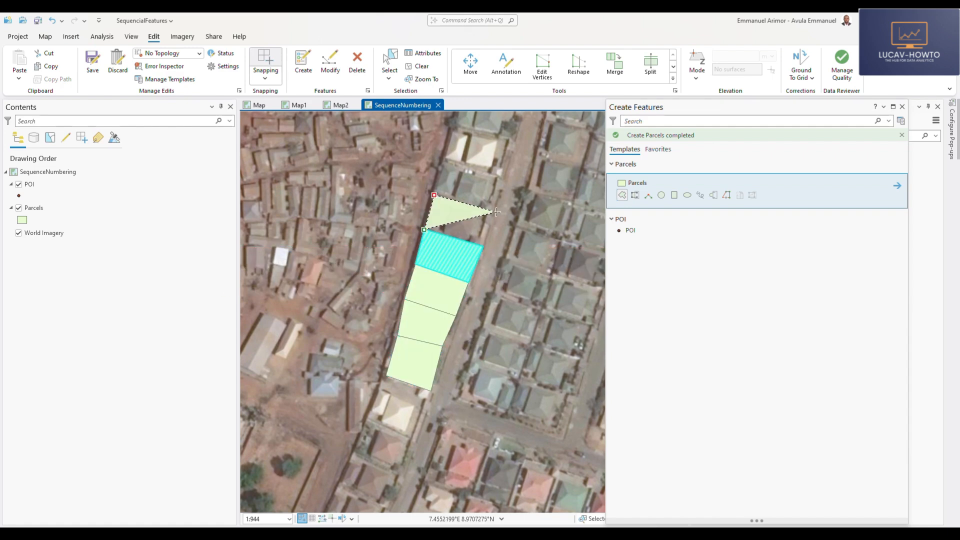
left_click(497, 212)
double_click(484, 246)
left_click(434, 195)
left_click(444, 163)
left_click(505, 176)
double_click(496, 212)
Continue the western row past the large trees with another parcel snapped to the northernmost one
left_click_drag(500, 200, 440, 400)
scroll(453, 401, "down", 4)
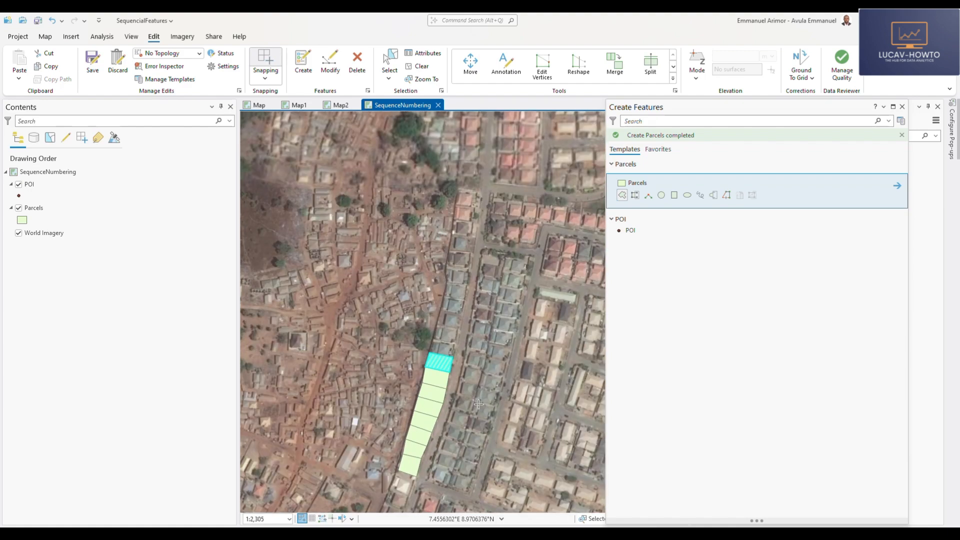
scroll(479, 404, "up", 3)
left_click(408, 241)
left_click(415, 205)
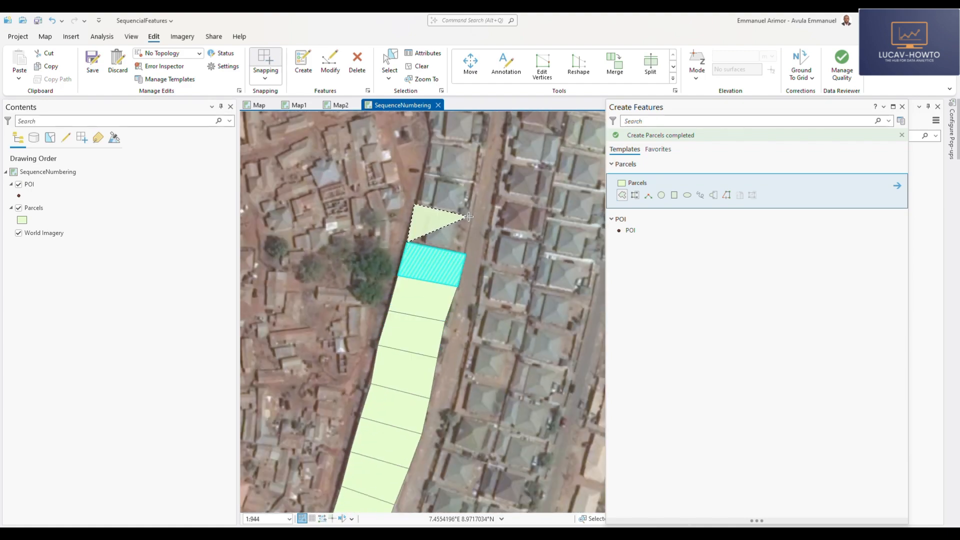
left_click(469, 216)
double_click(466, 254)
Start a second parcel row on the street's east side, beginning with the corner house at the southern junction
scroll(445, 319, "down", 3)
scroll(409, 354, "up", 4)
left_click(374, 339)
left_click(397, 275)
left_click(471, 303)
double_click(451, 359)
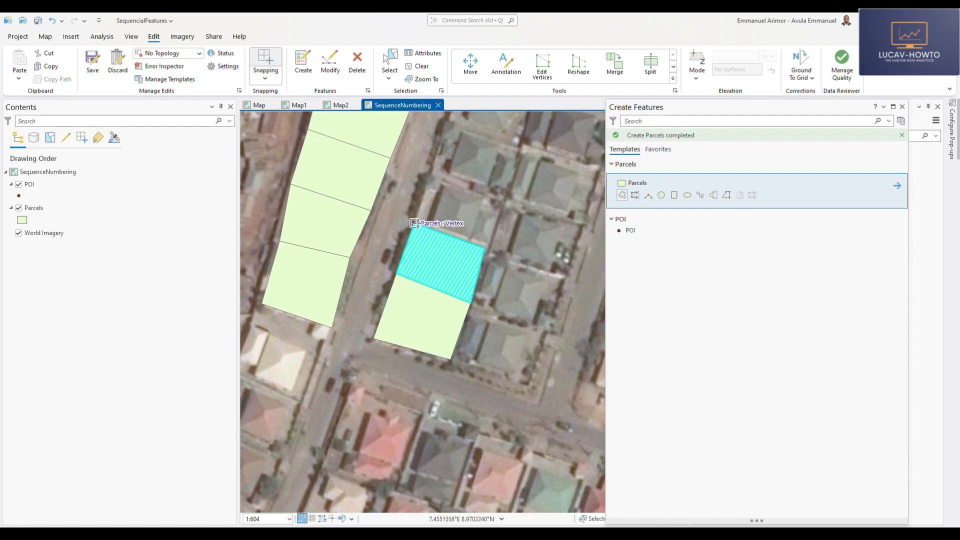
Extend the eastern row northward with adjoining parcels over the next houses, snapping to the existing vertices
left_click(414, 224)
left_click(433, 169)
left_click(504, 197)
double_click(486, 247)
mouse_move(451, 299)
left_mouse_down()
mouse_move(412, 364)
mouse_move(394, 481)
left_mouse_up()
left_click(378, 352)
left_click(394, 300)
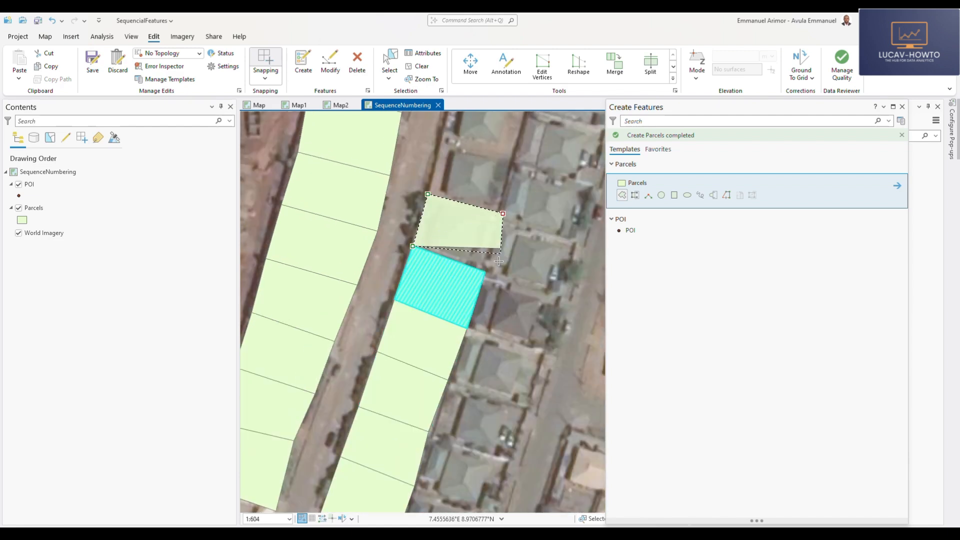
double_click(485, 272)
Add several more adjoining parcels to the eastern row, continuing north beside the upper part of the western row
scroll(475, 270, "down", 2)
left_click_drag(450, 225, 397, 425)
left_click(397, 422)
left_click(404, 383)
left_click(449, 399)
double_click(443, 434)
left_click(405, 383)
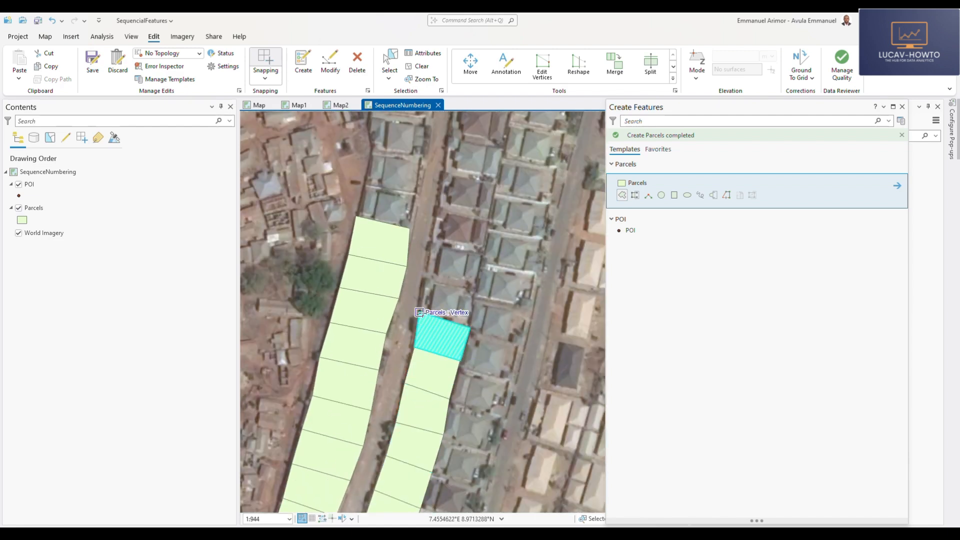
left_click(420, 313)
left_click(426, 275)
left_click(473, 289)
double_click(470, 329)
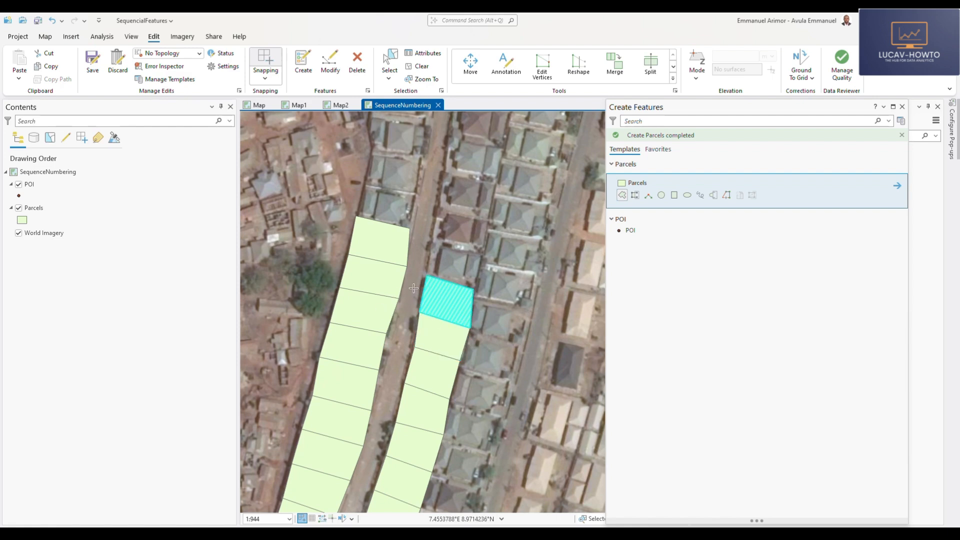
Finish the eastern row with one more parcel opposite the northern end of the western row
left_click(426, 275)
left_click(432, 235)
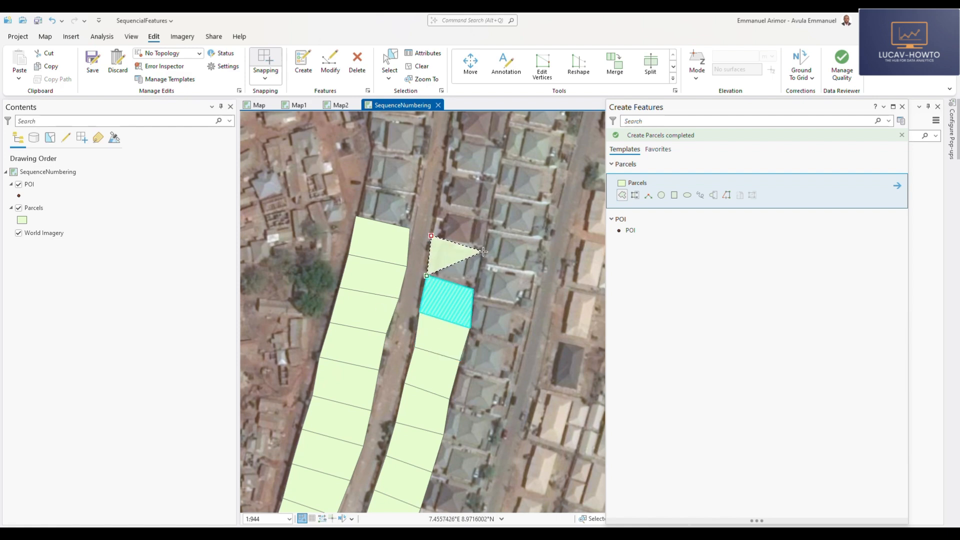
left_click(481, 248)
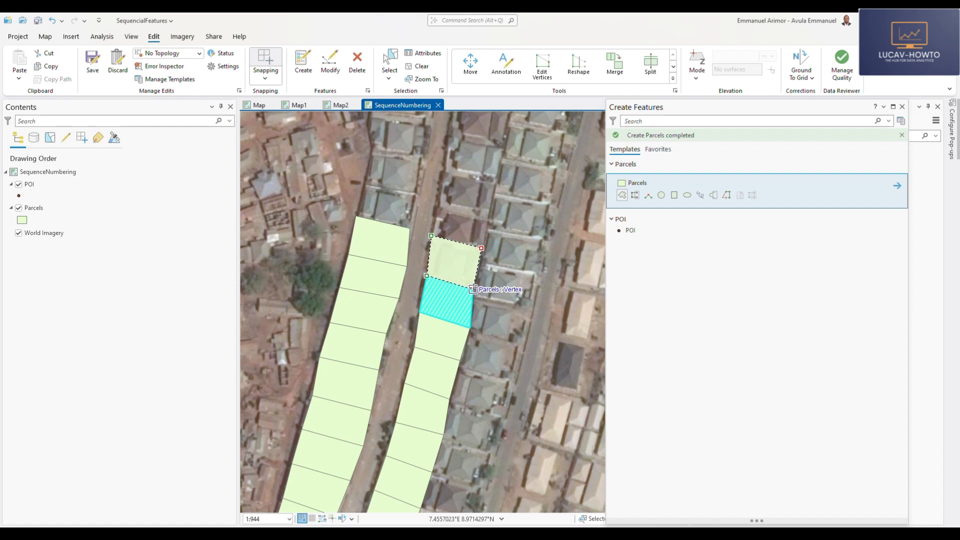
double_click(474, 286)
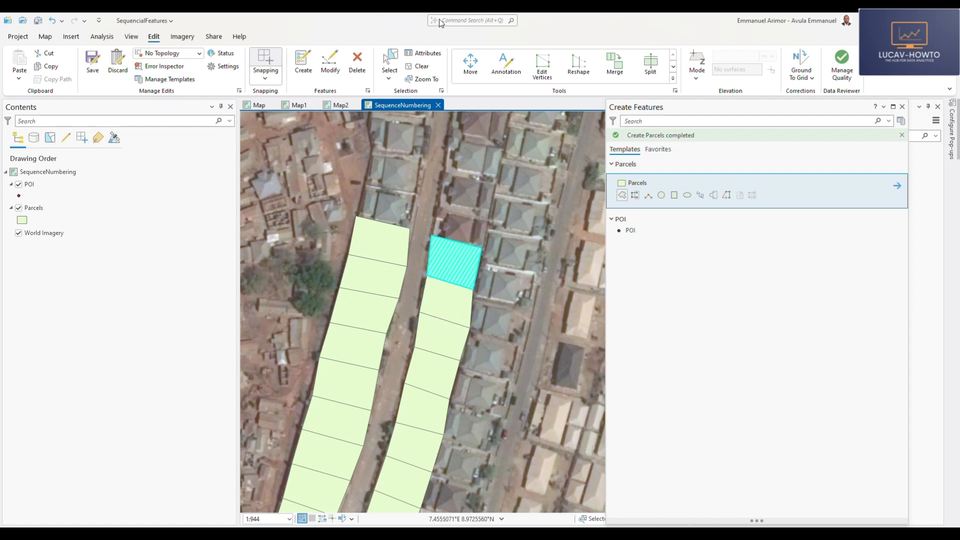
Move south of the finished parcel rows, select the POI layer and choose its template for creating points
scroll(415, 303, "down", 2)
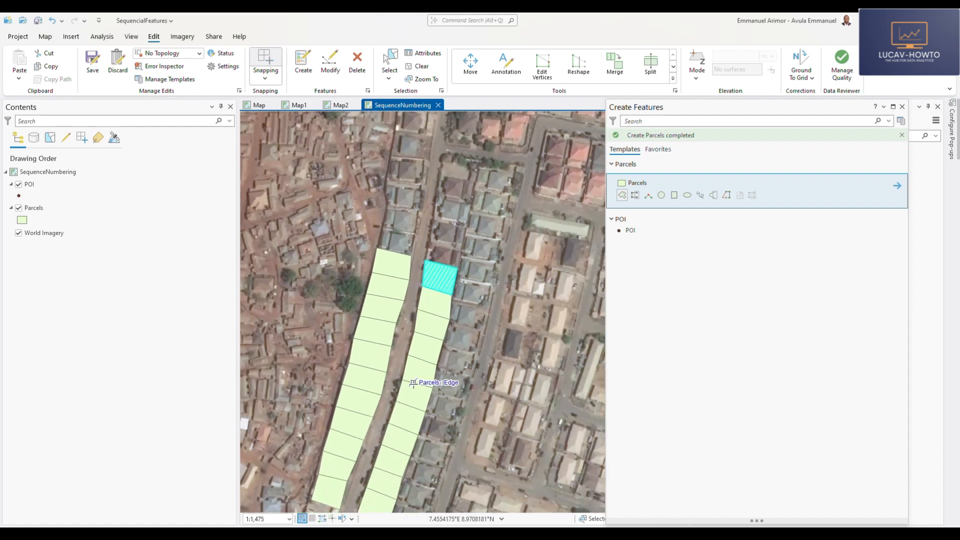
left_click_drag(415, 384, 443, 277)
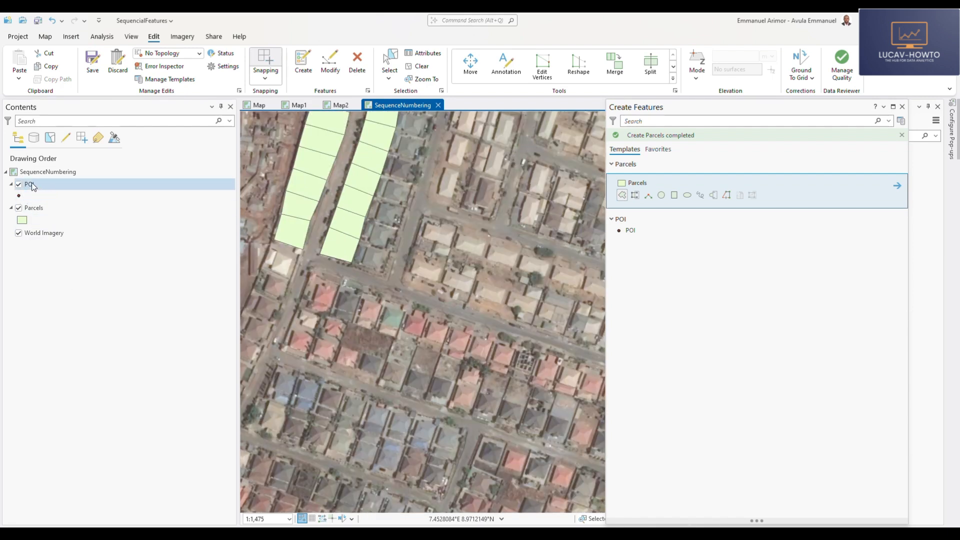
left_click(30, 185)
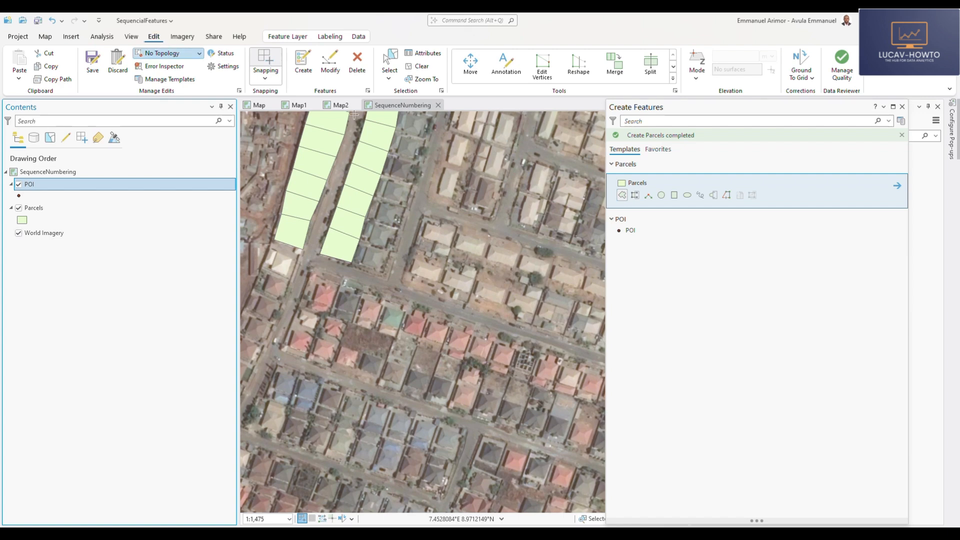
left_click(625, 230)
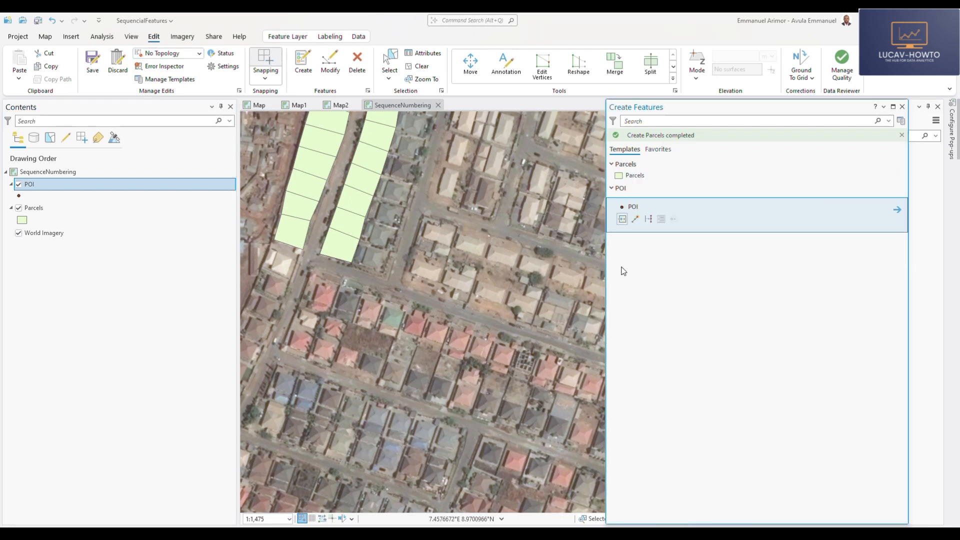
Change the POI layer's point symbol to City Hall from the symbol gallery
right_click(42, 189)
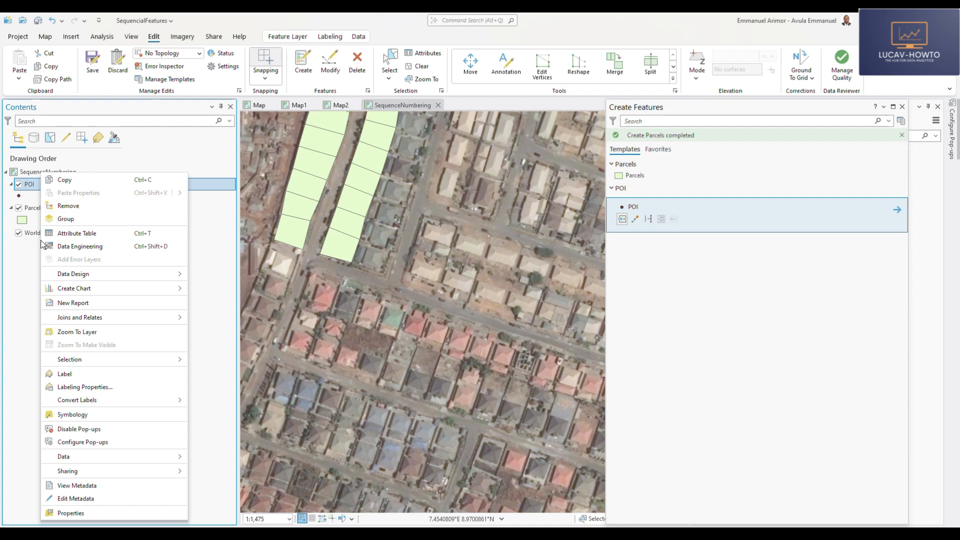
key("Escape")
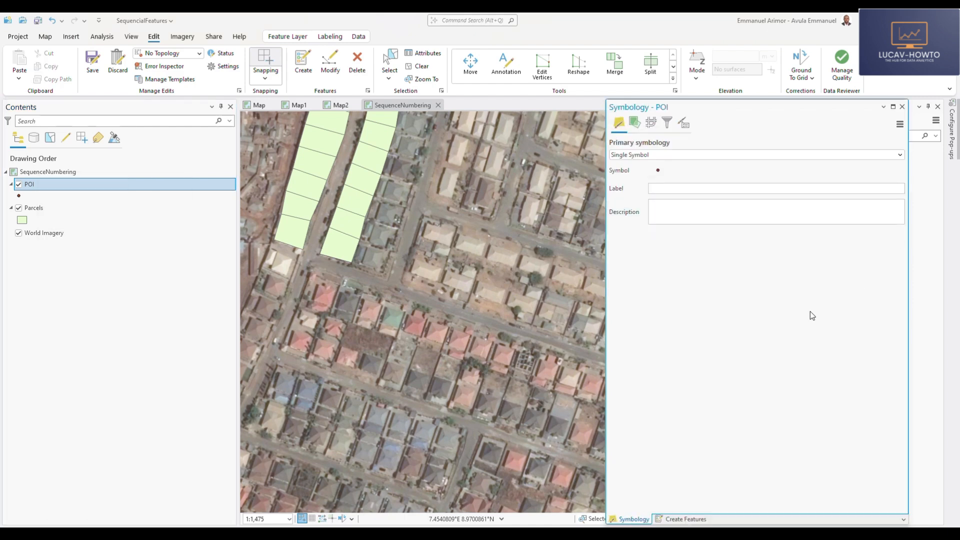
left_click(656, 175)
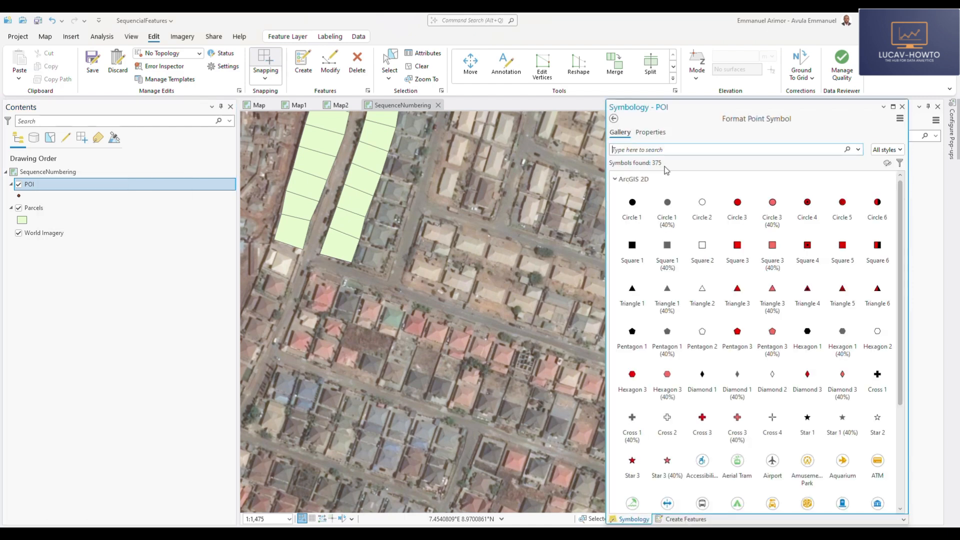
scroll(795, 389, "down", 2)
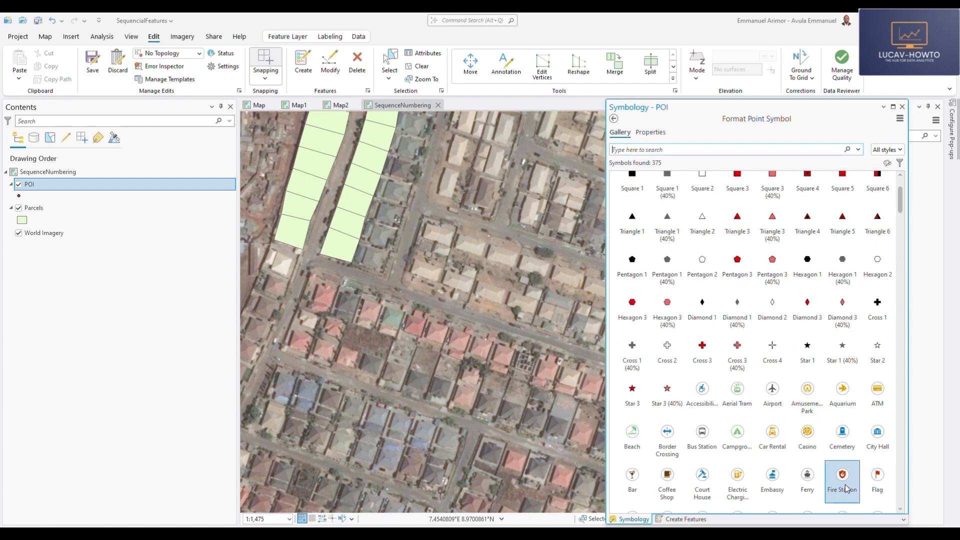
left_click(876, 441)
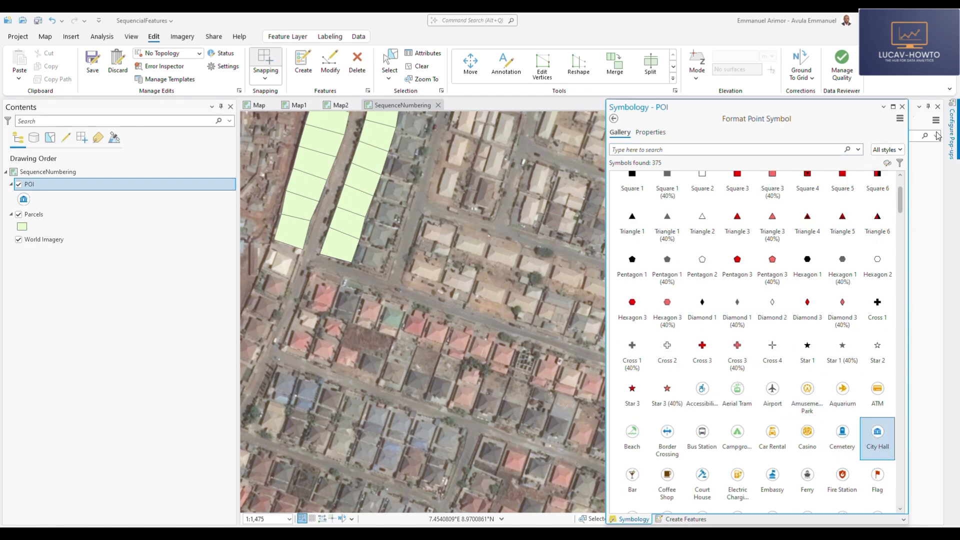
Reduce the POI symbol's size to 11 pt and apply the change
left_click(651, 132)
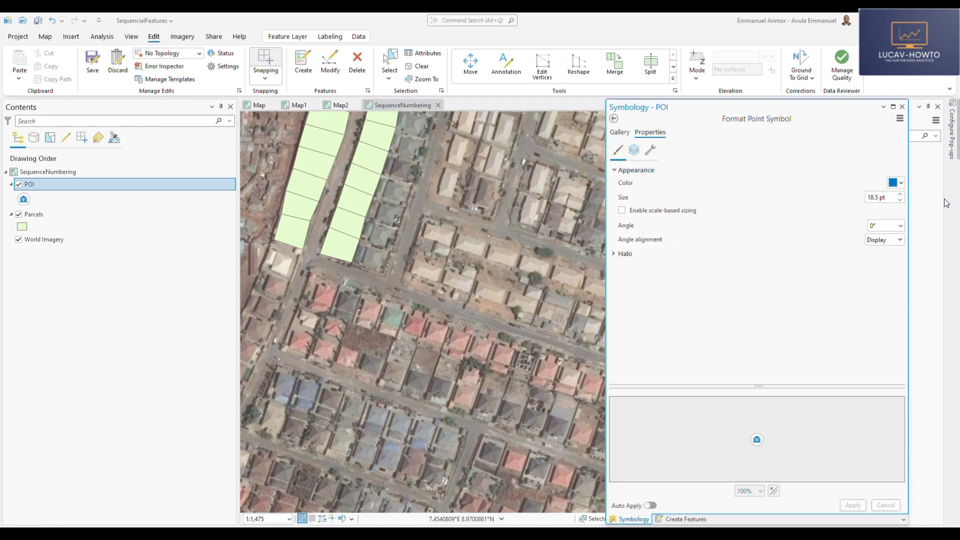
double_click(900, 200)
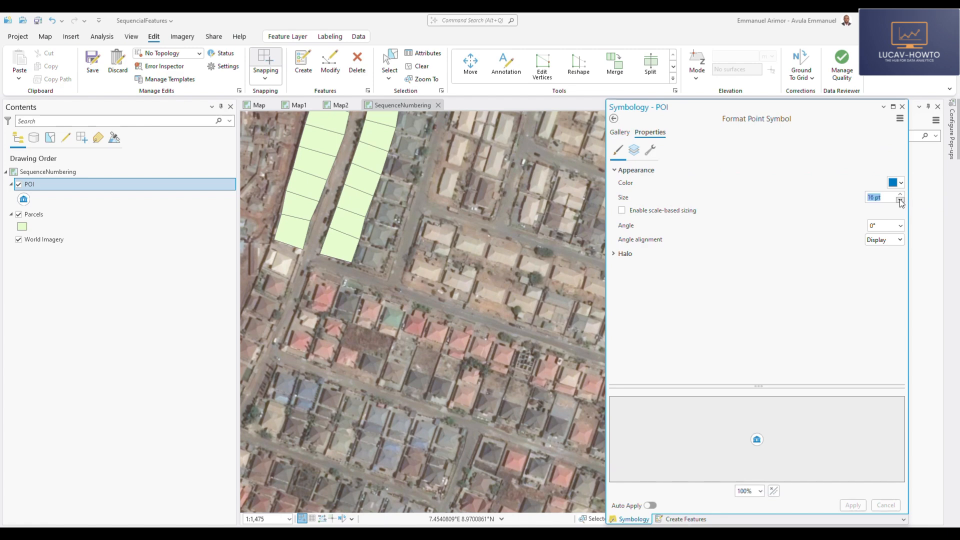
double_click(901, 202)
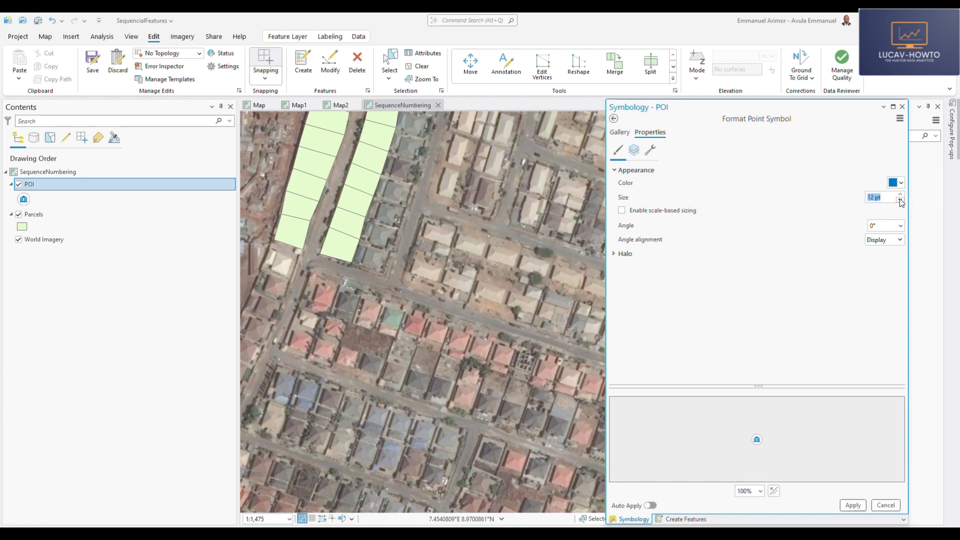
left_click(853, 505)
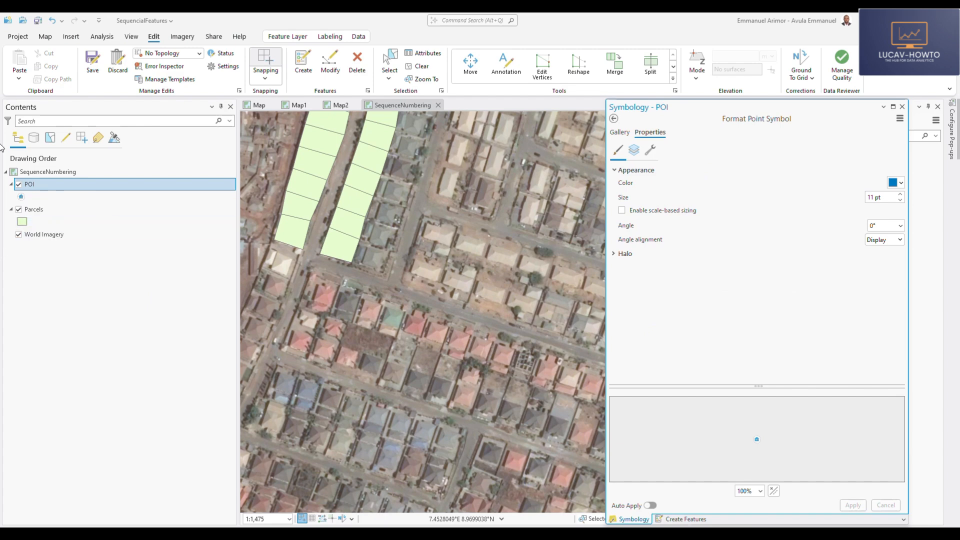
Recolor the POI symbol bright red, apply it and return to the feature creation templates
left_click(21, 196)
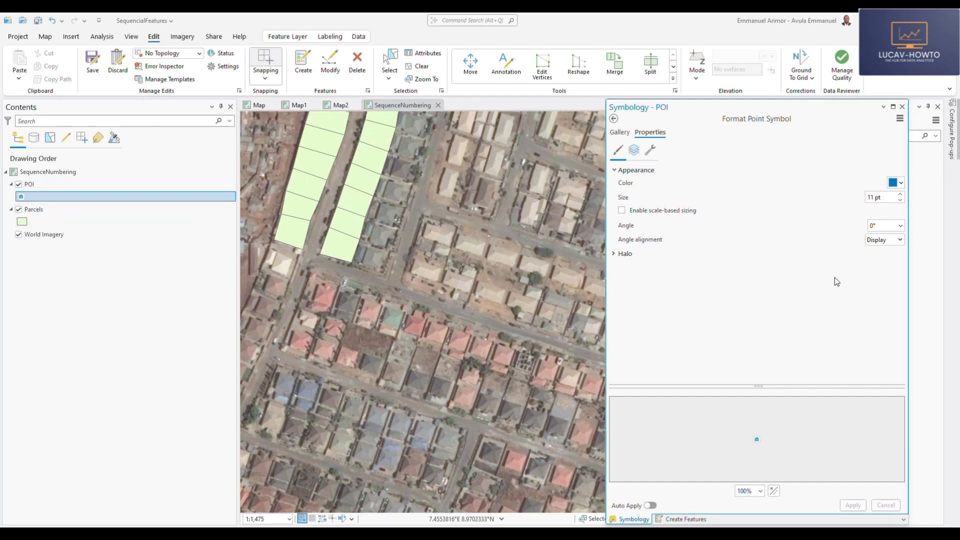
left_click(894, 184)
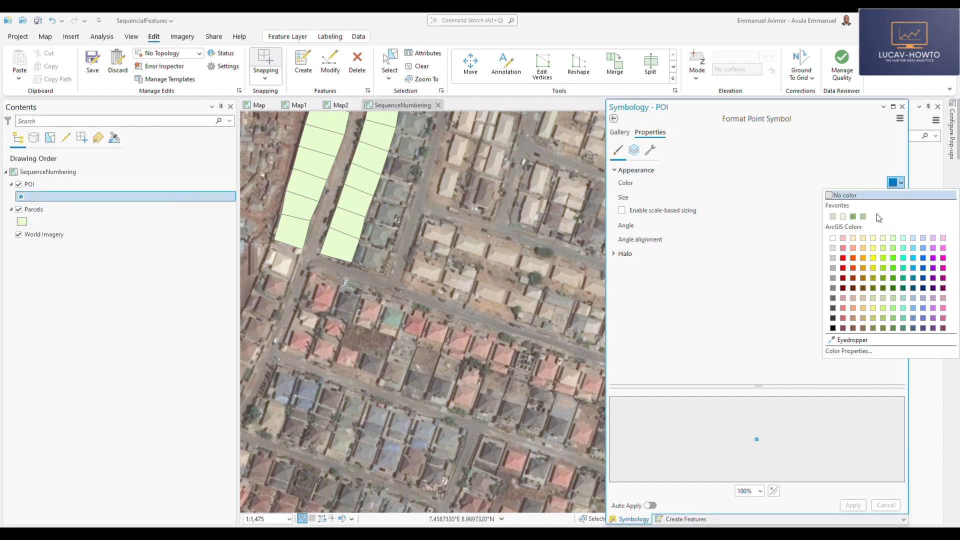
left_click(843, 258)
left_click(853, 506)
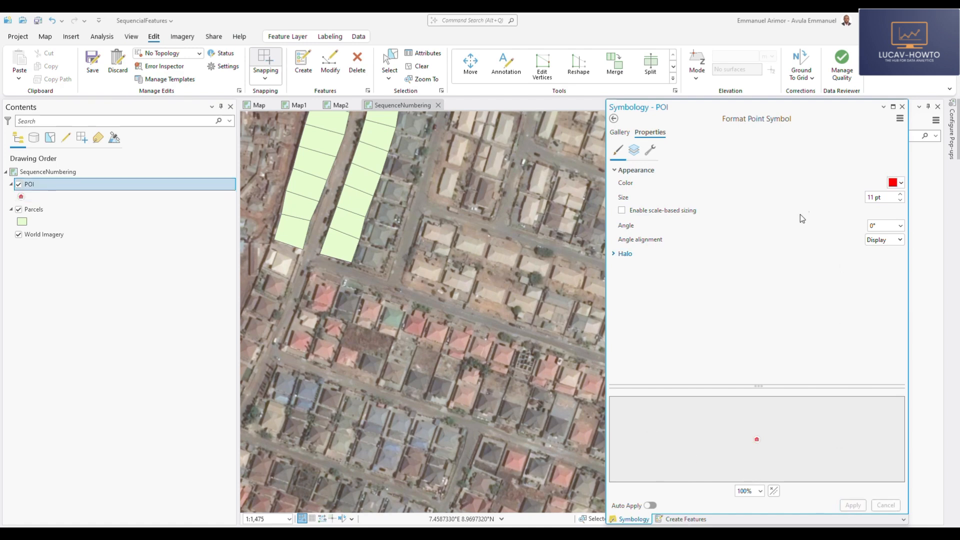
left_click(902, 107)
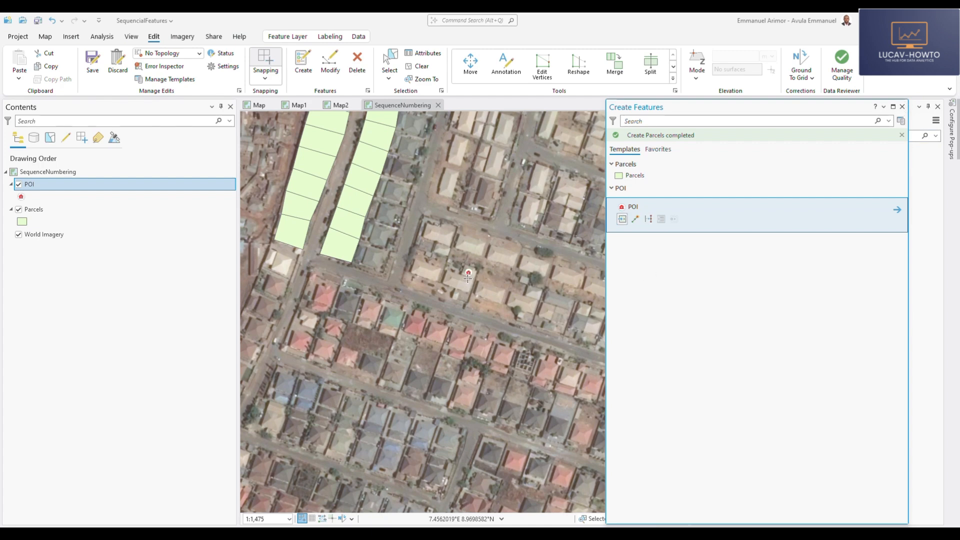
Place POI points on the houses in the two rows just southeast of the parcels, along the cross street
scroll(498, 290, "down", 2)
left_click_drag(508, 262, 393, 353)
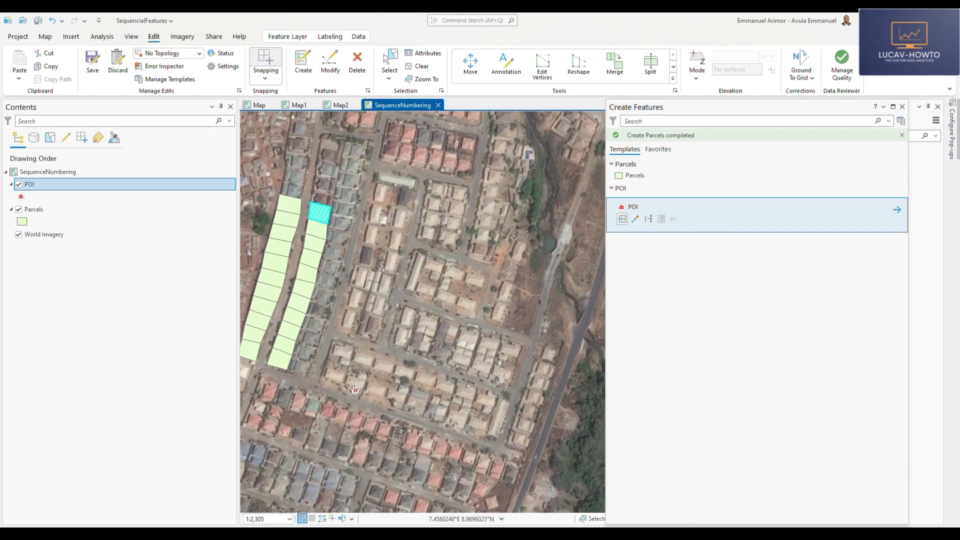
left_click(416, 404)
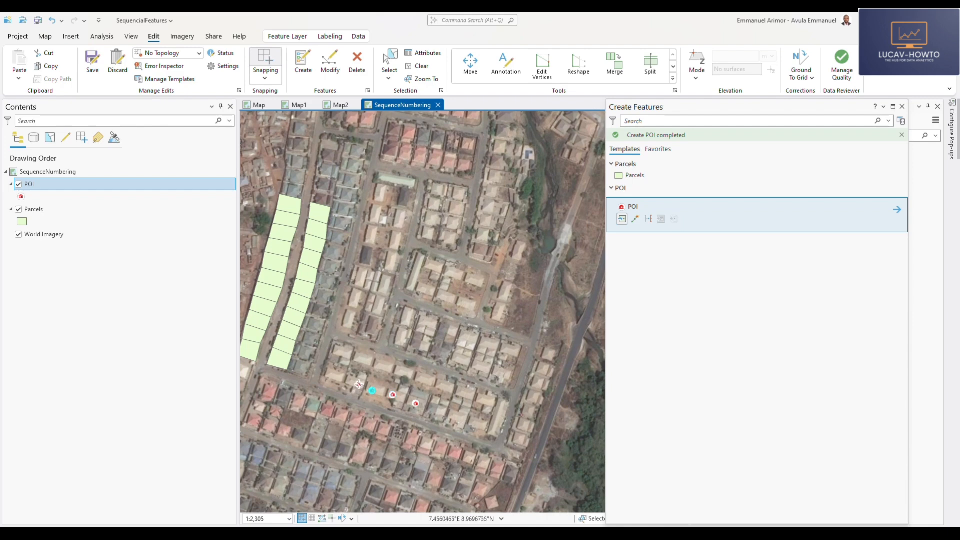
left_click(384, 370)
left_click(405, 372)
left_click(425, 376)
left_click(447, 387)
Place five POI points on the next row of houses to the north, working from east to west
left_click(505, 374)
left_click(483, 371)
left_click(462, 361)
left_click(442, 353)
left_click(426, 349)
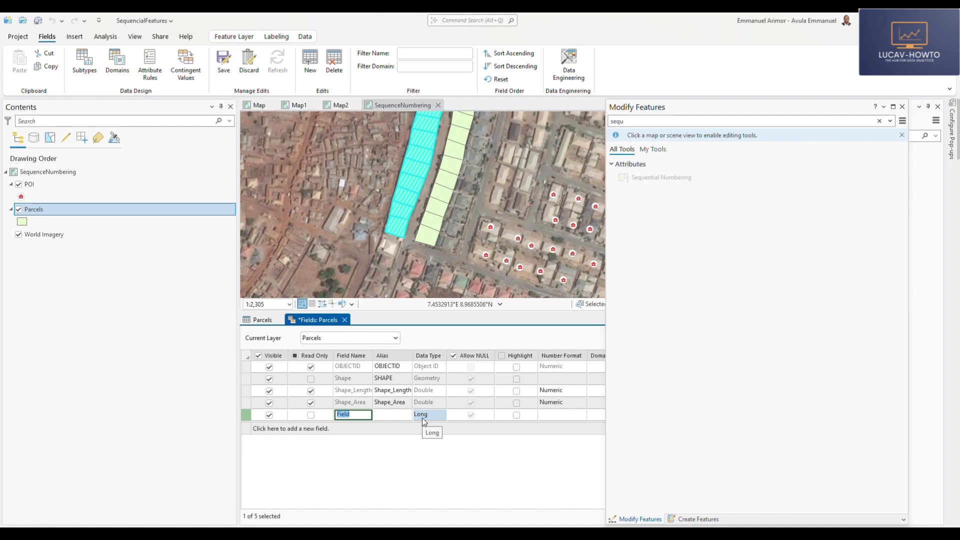
Name the new Parcels field Unique_ID, set its data type to Text, and close the field design with the changes saved
type("Unique_ID")
left_click(421, 415)
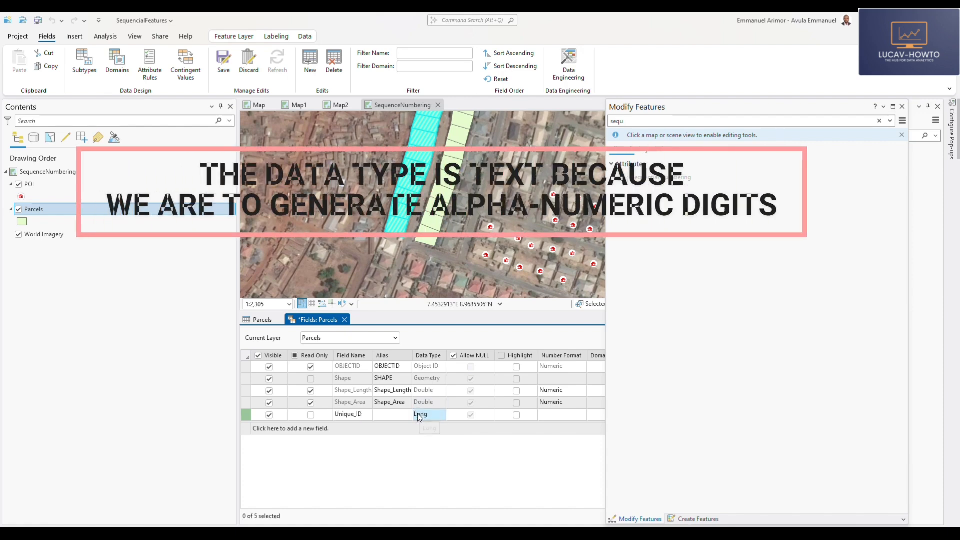
left_click(420, 415)
left_click(433, 473)
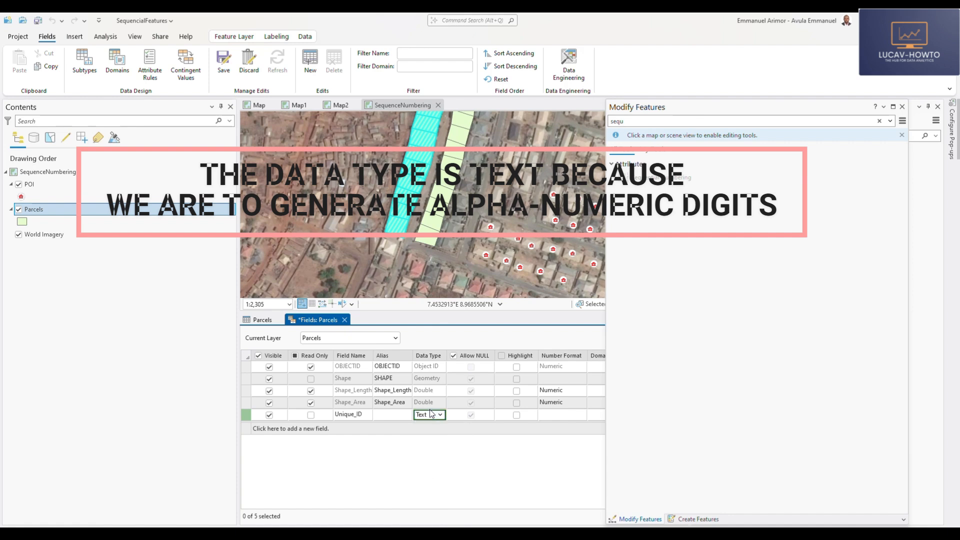
left_click(568, 415)
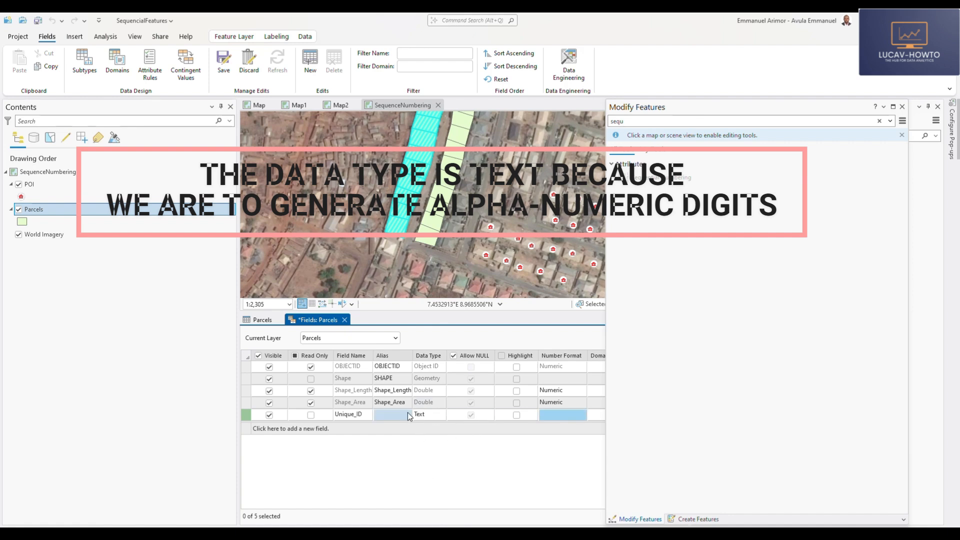
left_click(344, 320)
left_click(471, 293)
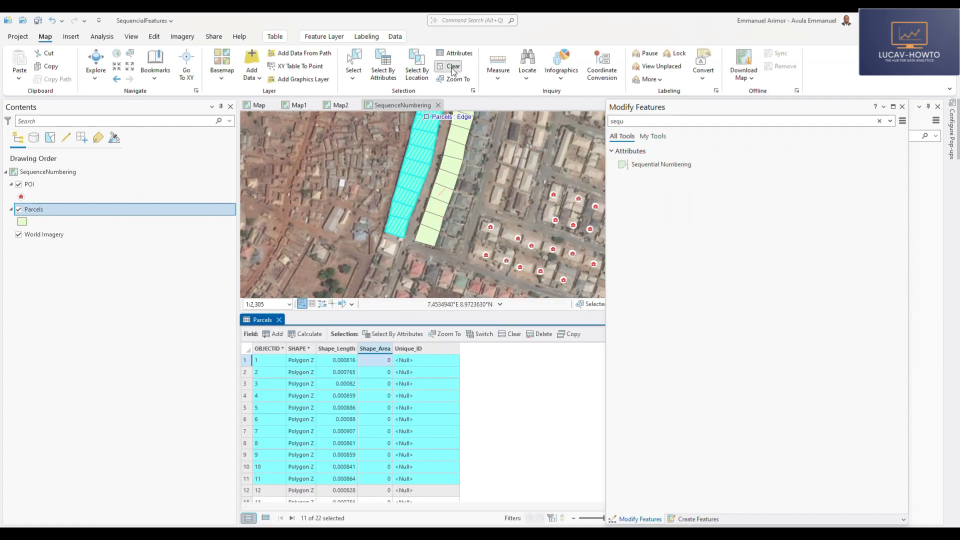
Clear the parcel selection, then search the feature modification tools for "sequ" and open Sequential Numbering
left_click(450, 66)
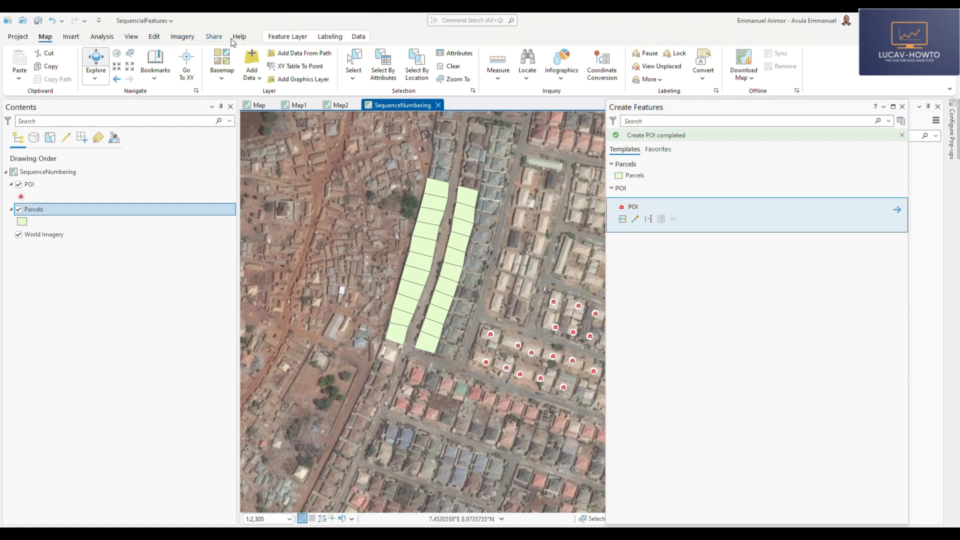
left_click(154, 37)
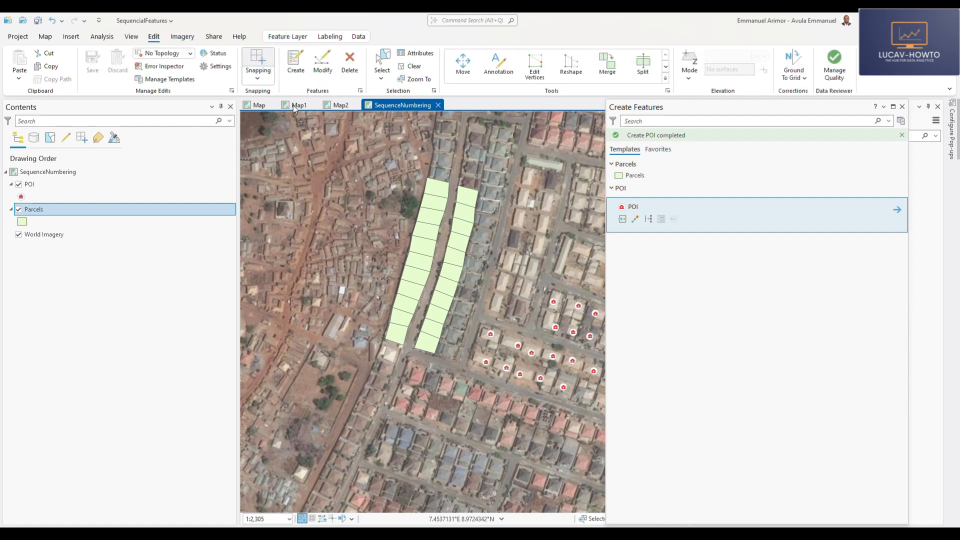
left_click(323, 66)
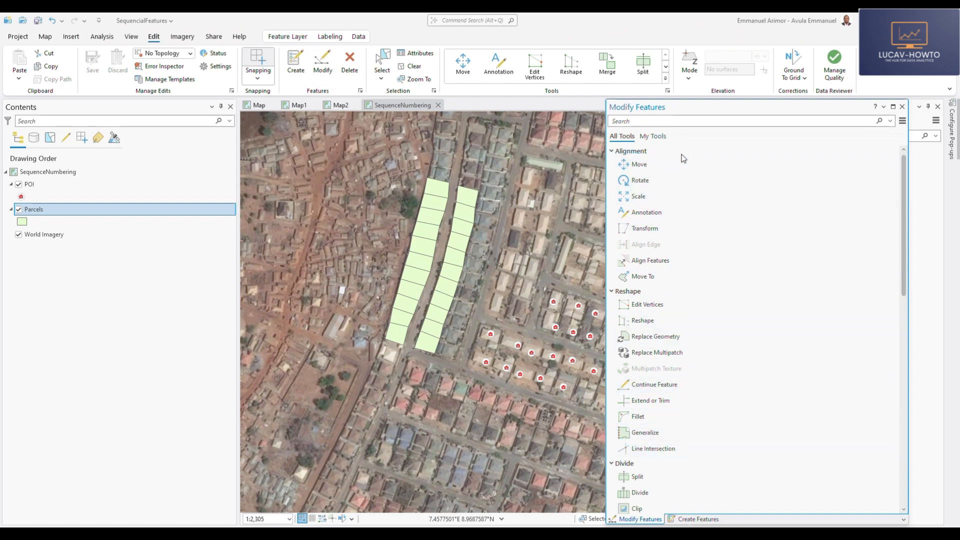
left_click(675, 124)
type("sequ")
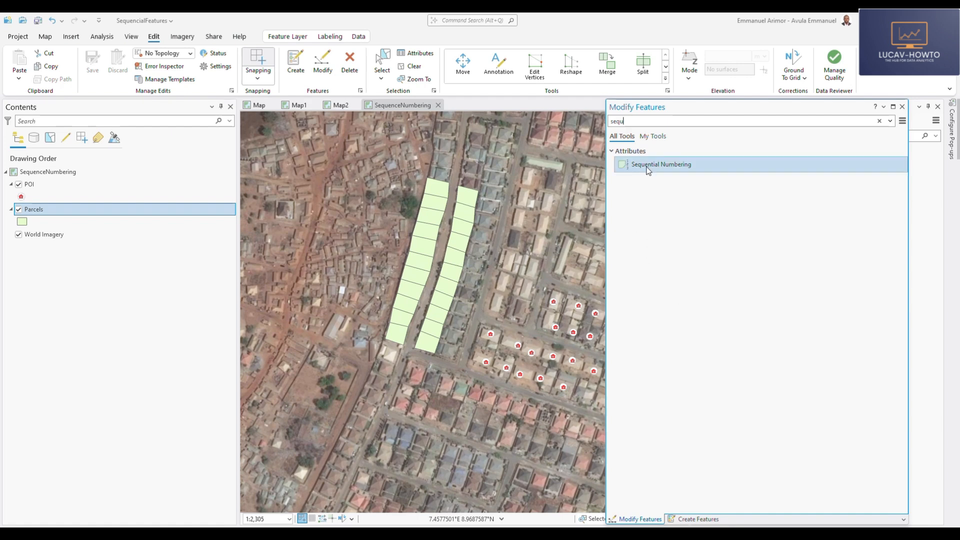
left_click(668, 169)
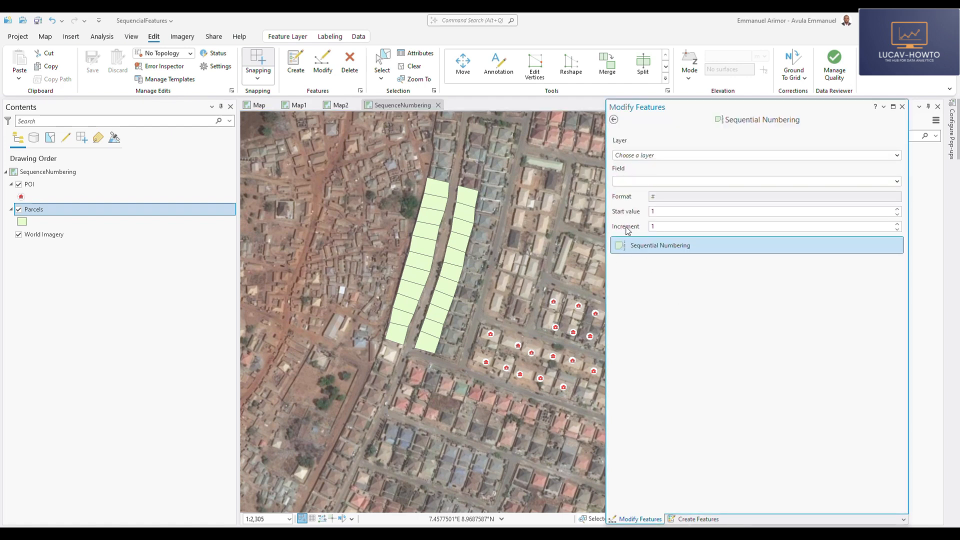
Choose the Parcels layer and its UniqueID field as the numbering target
left_click(898, 155)
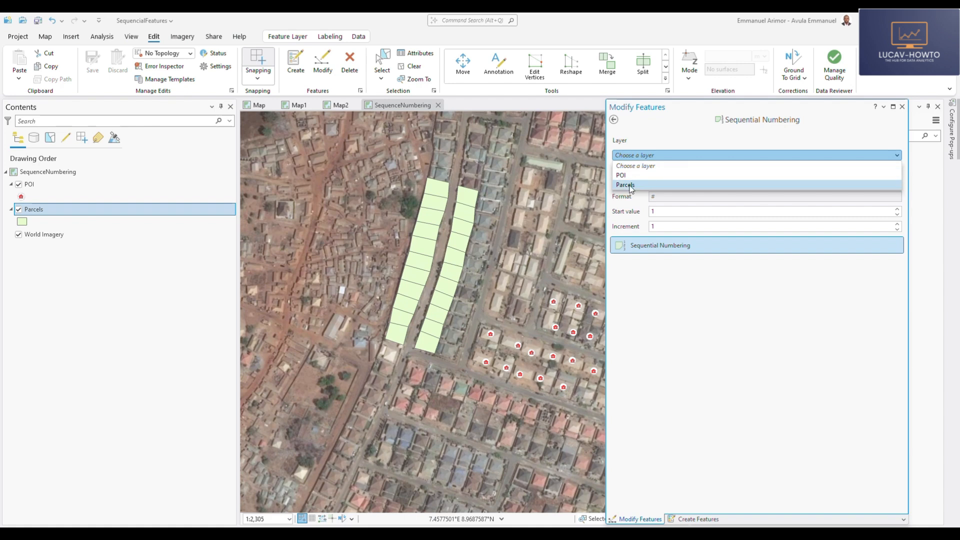
left_click(631, 186)
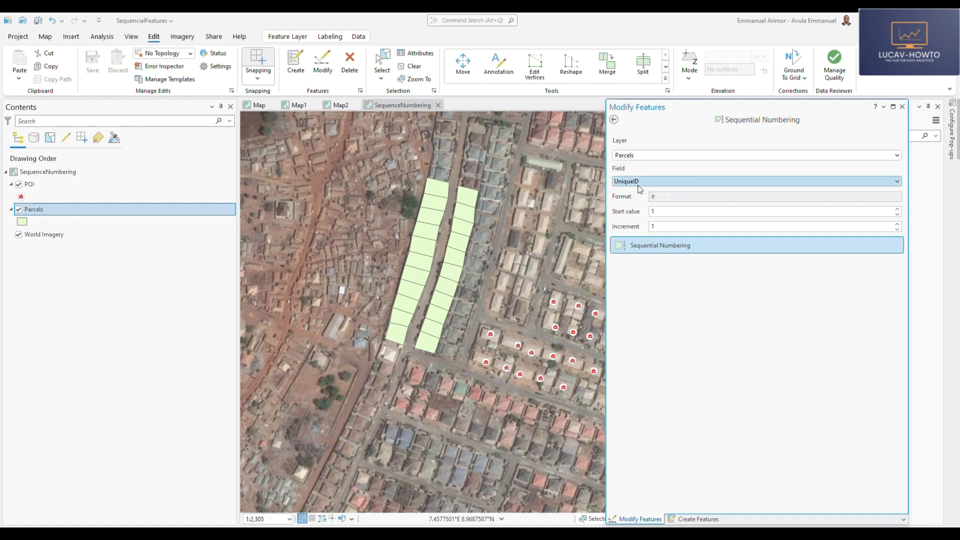
left_click(882, 182)
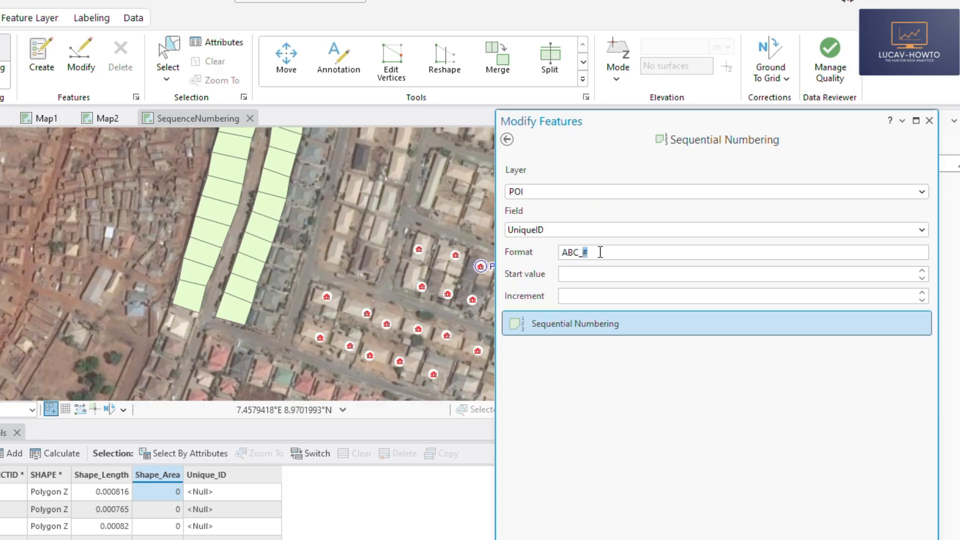
Target the Parcels layer's Unique_ID field with start value 1 and increment 2, and activate sequential numbering
left_click(840, 192)
left_click(543, 236)
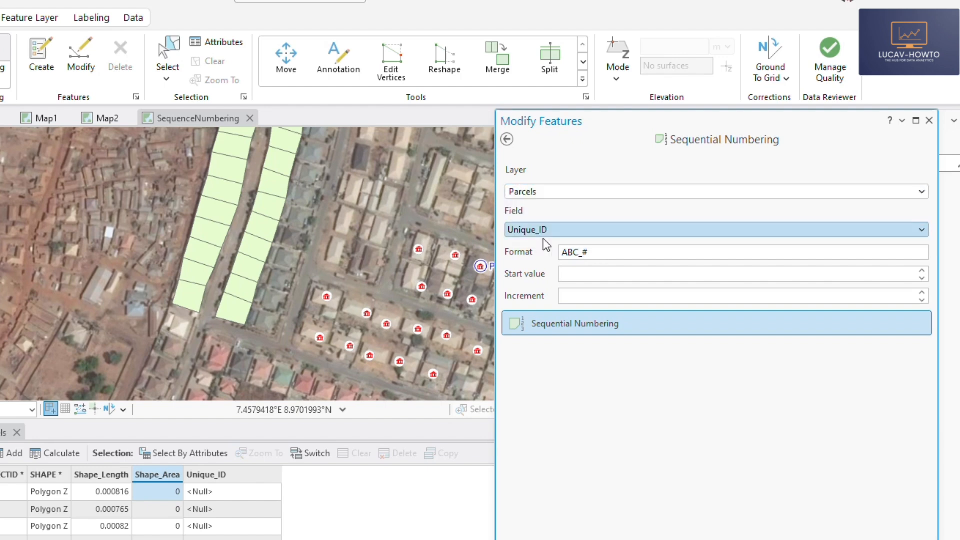
left_click(583, 273)
type("1")
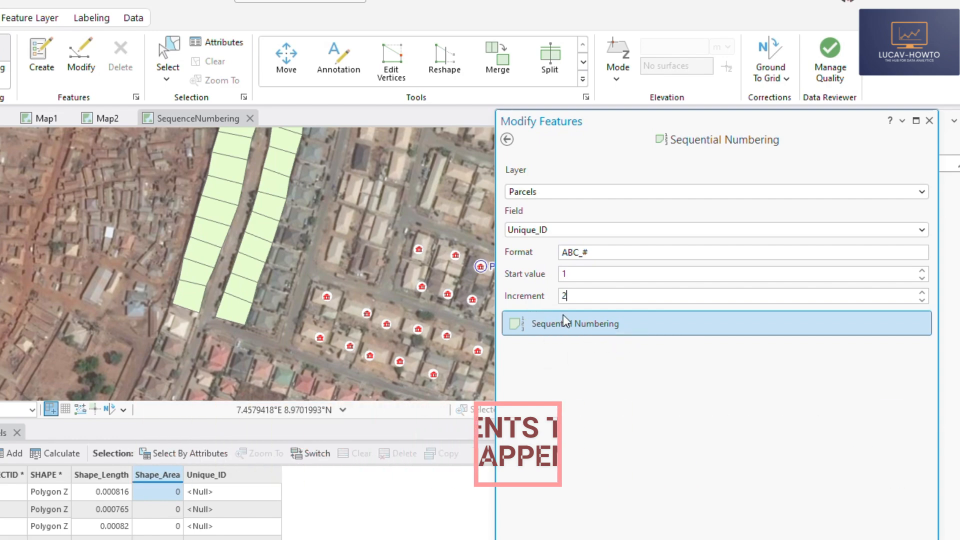
left_click(605, 328)
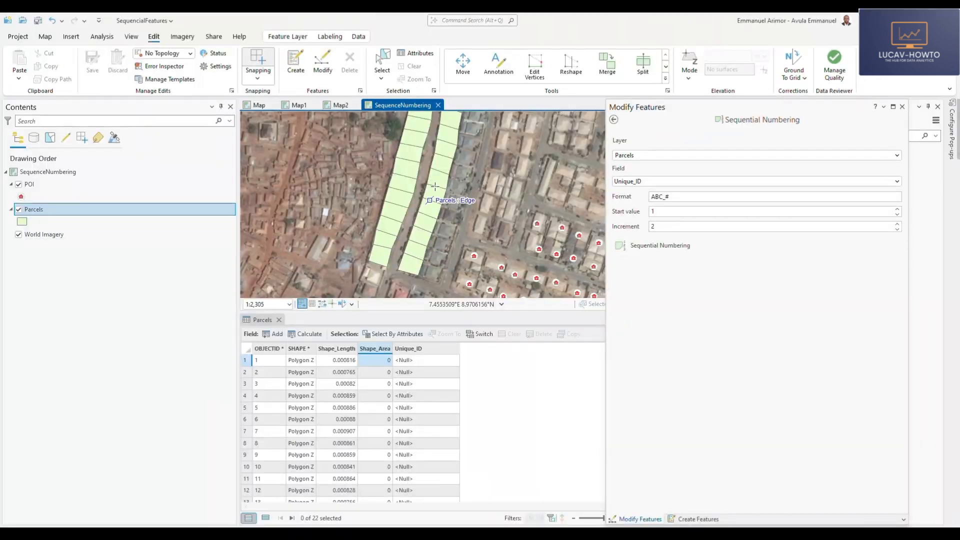
Number the western row of parcels with the ABC_# format by sketching a line through them from south to north
scroll(434, 188, "down", 2)
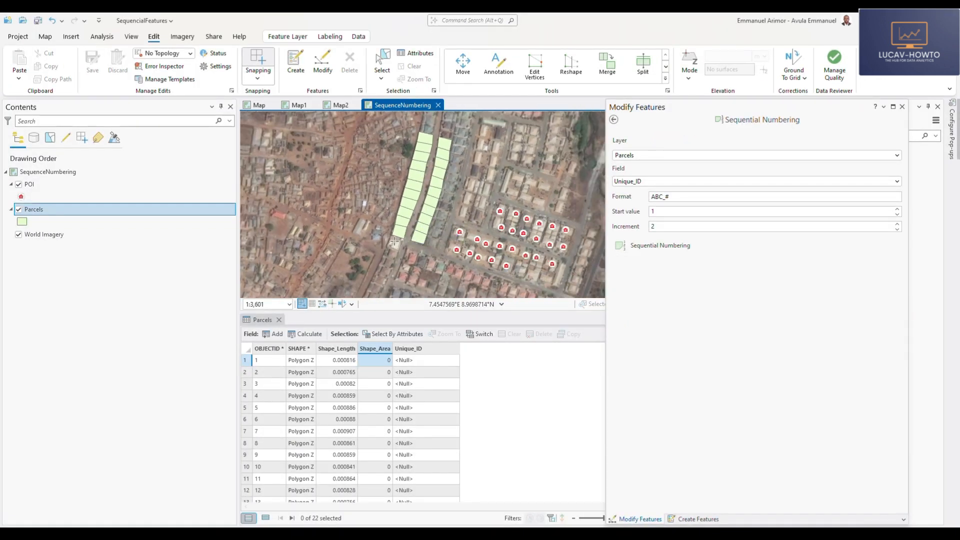
scroll(394, 241, "up", 2)
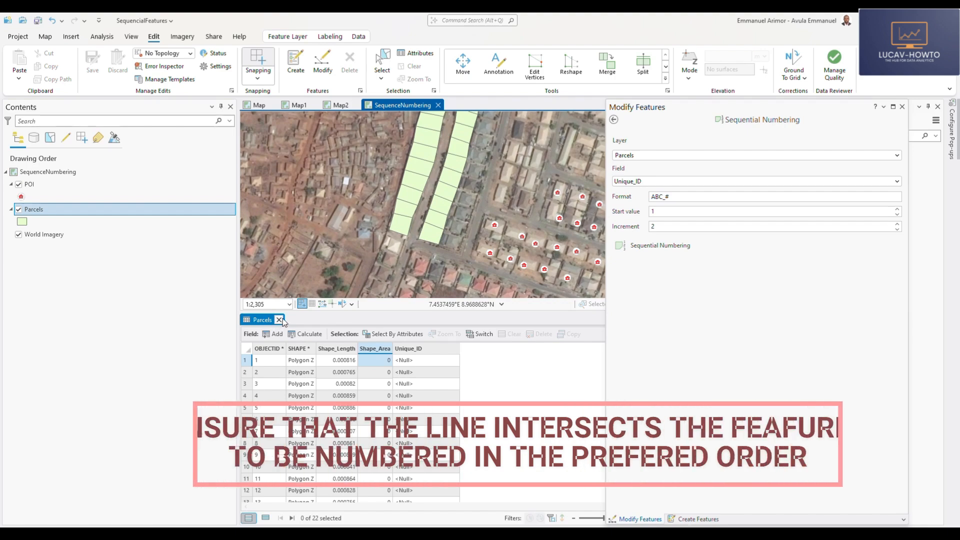
left_click(391, 239)
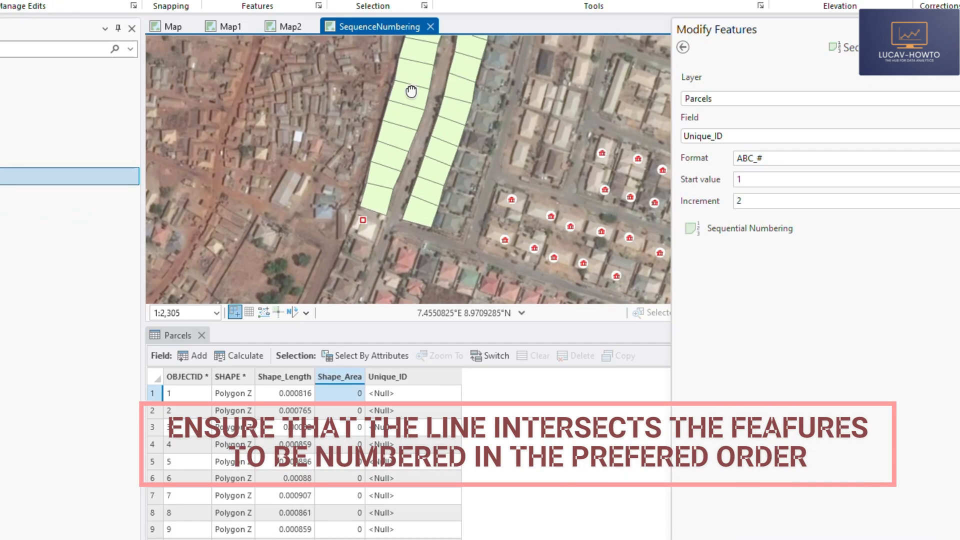
left_click_drag(411, 91, 372, 226)
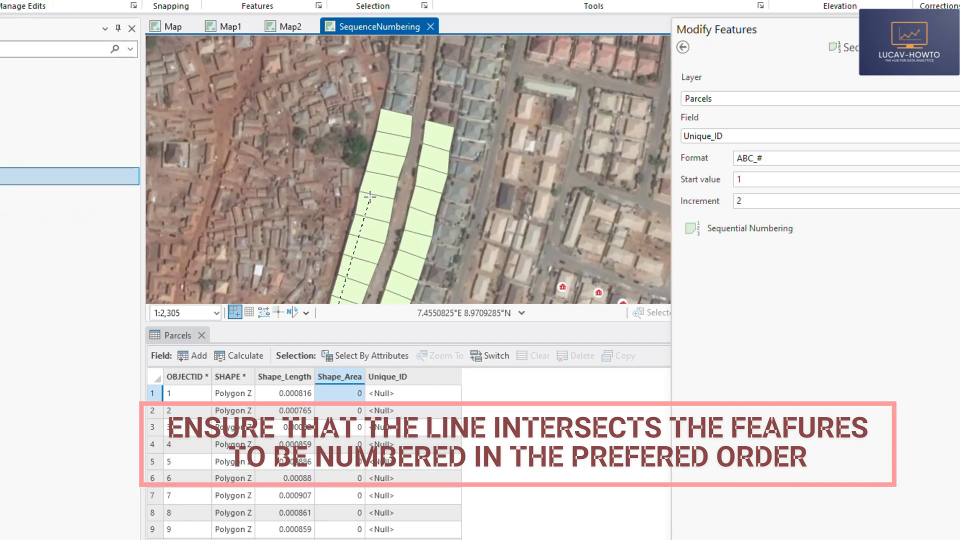
double_click(402, 93)
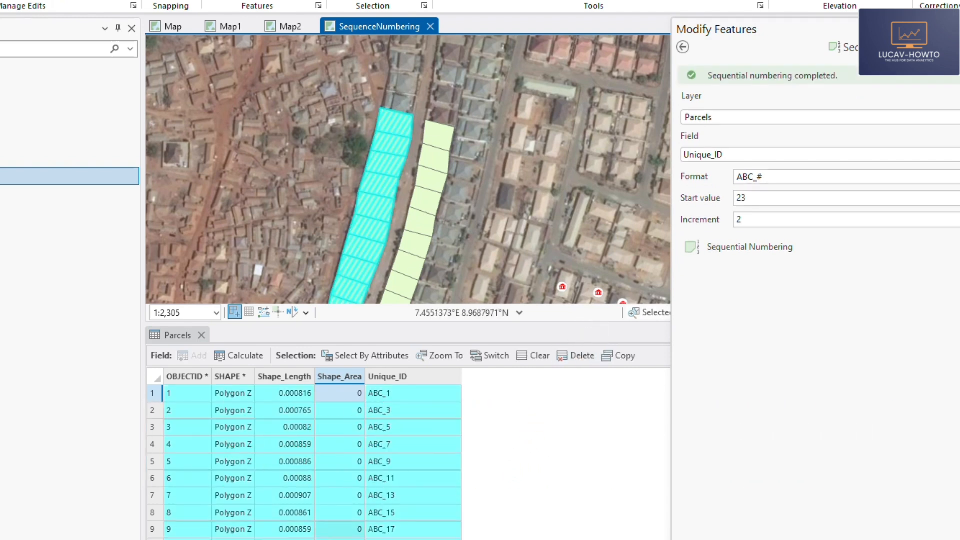
scroll(400, 481, "down", 4)
scroll(400, 482, "up", 4)
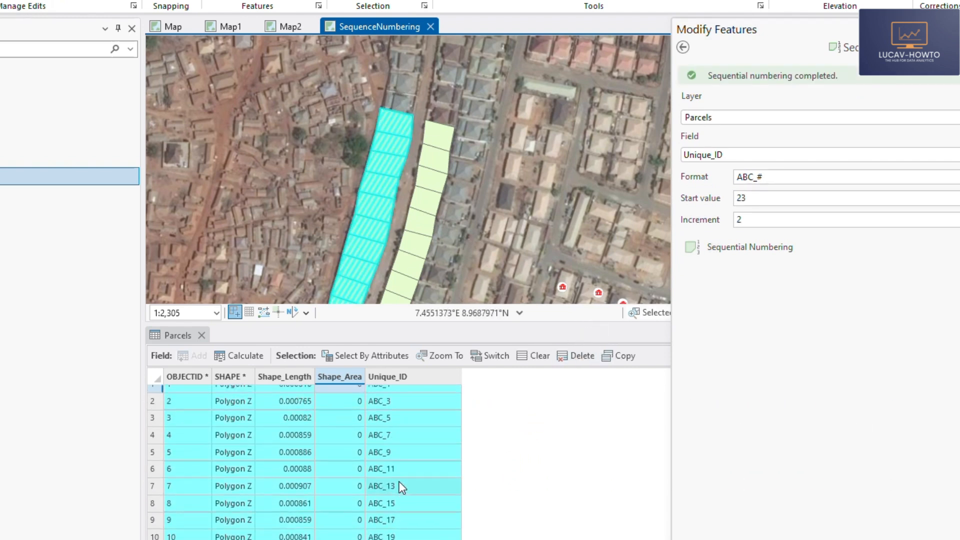
scroll(400, 480, "down", 4)
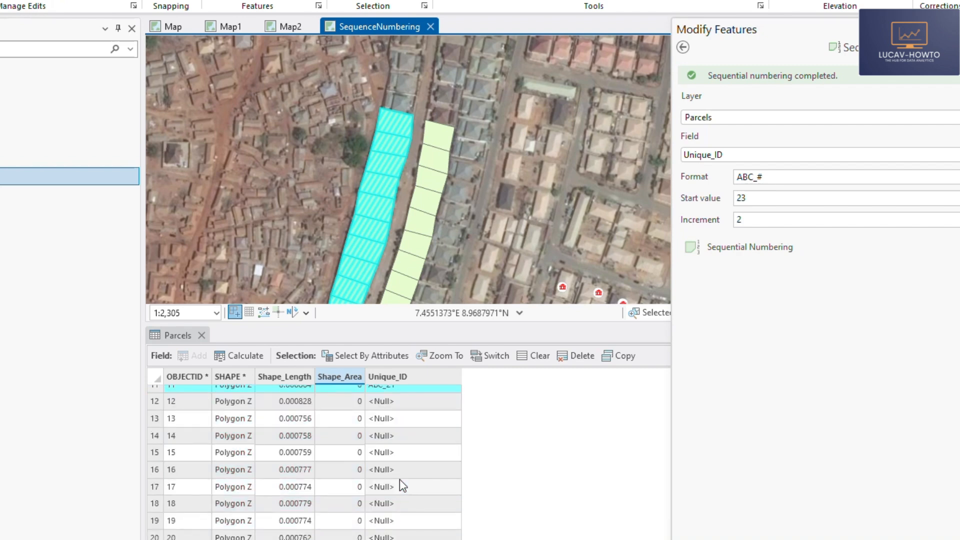
scroll(400, 479, "up", 4)
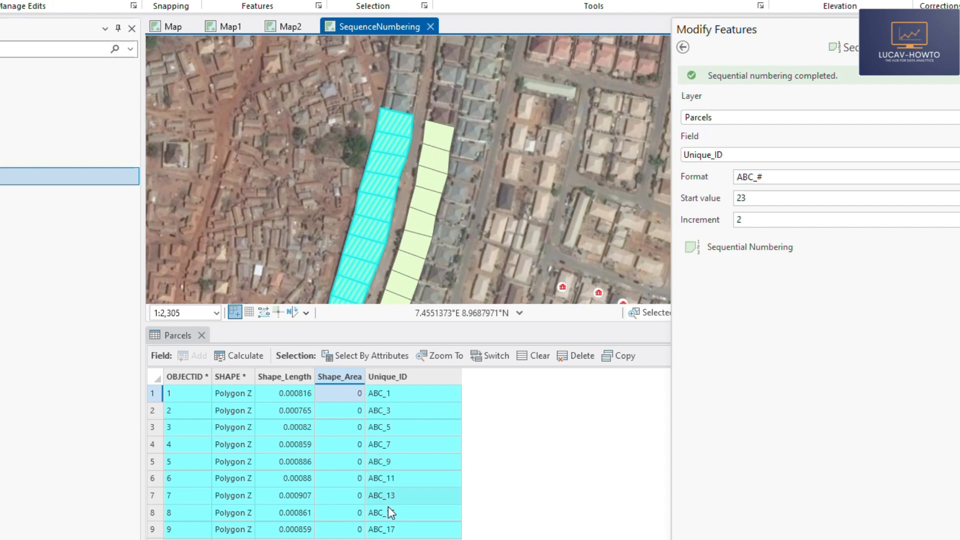
scroll(390, 513, "down", 2)
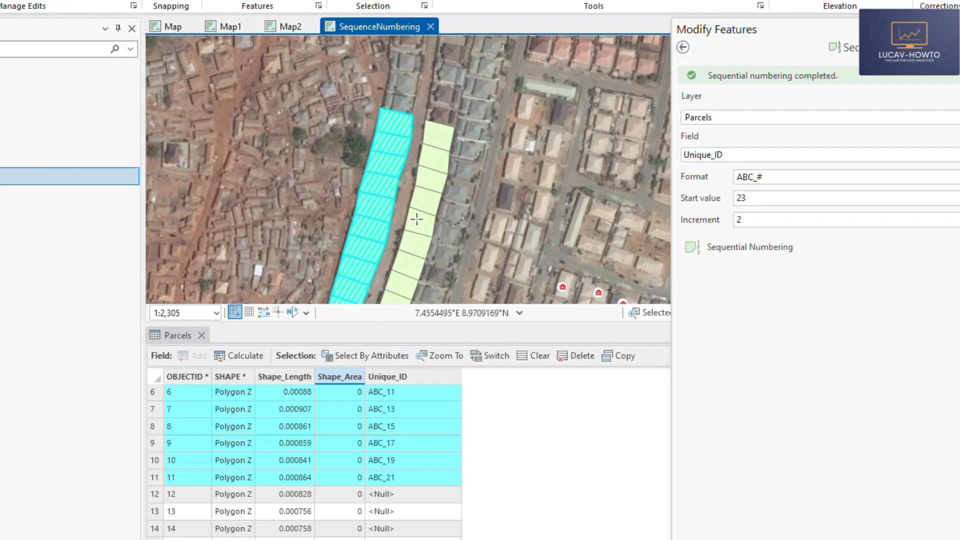
Set the start value to 2 and number the eastern row of parcels with a line sketched from south to north
scroll(419, 219, "down", 2)
left_click_drag(419, 223, 441, 169)
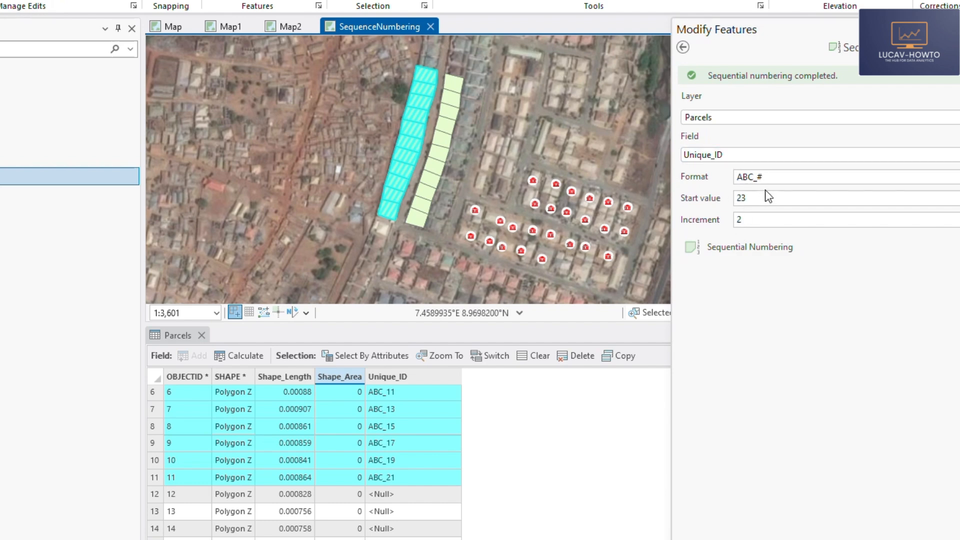
mouse_move(754, 179)
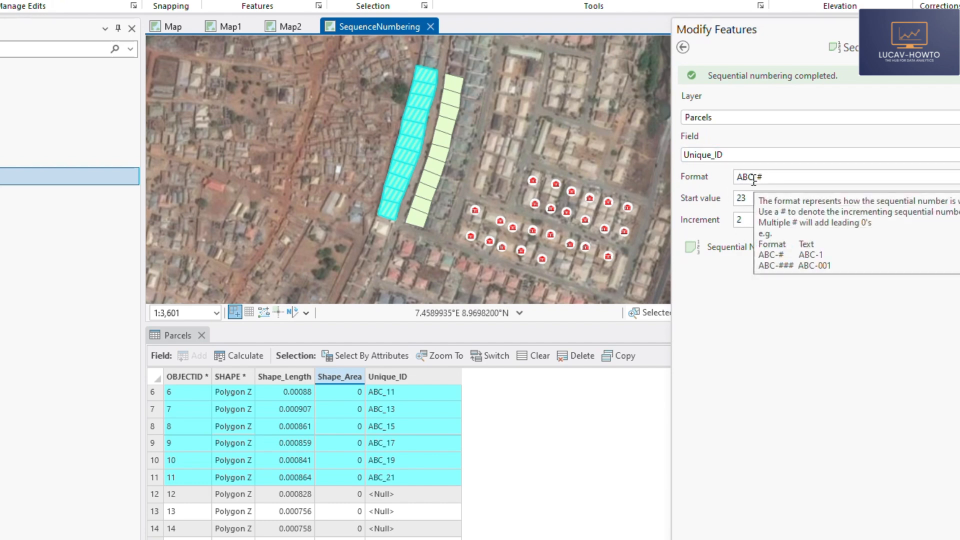
left_click(746, 199)
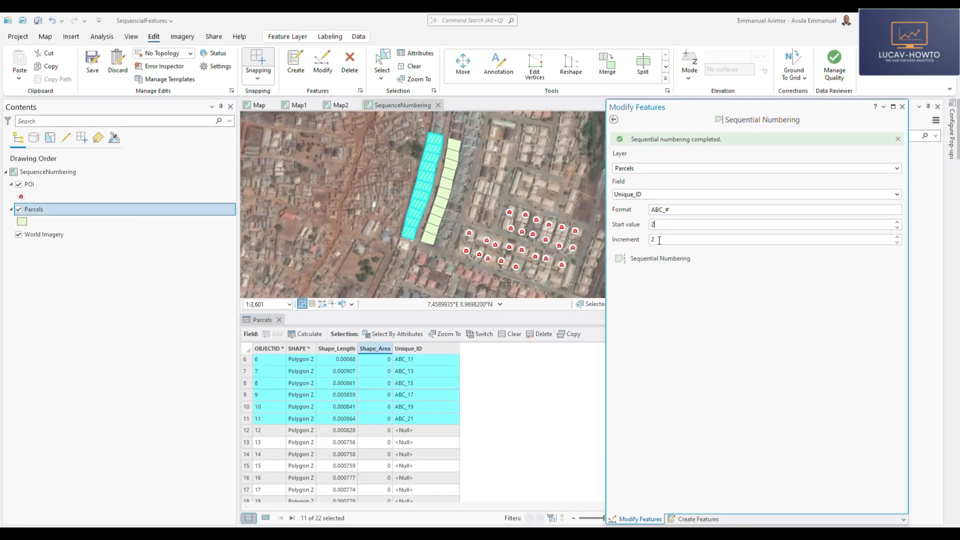
left_click(424, 249)
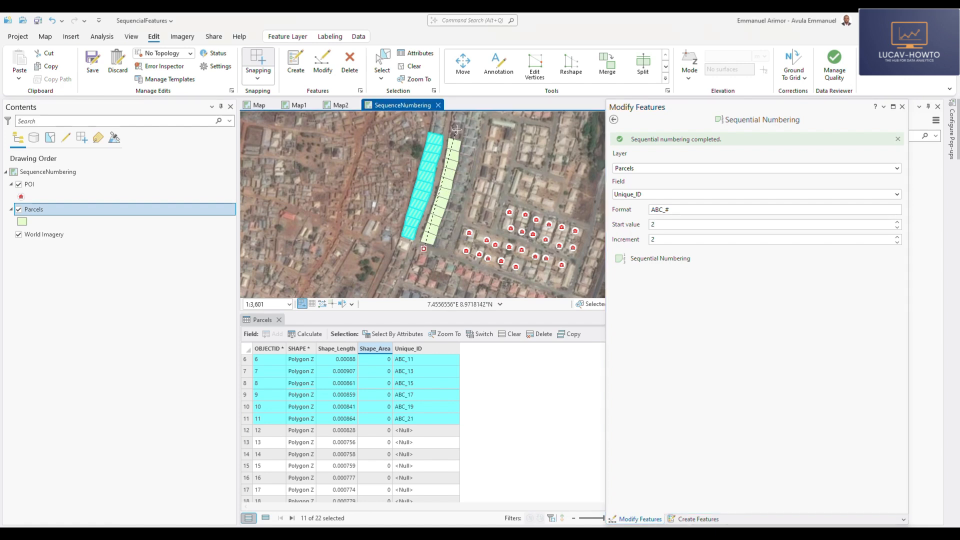
double_click(457, 131)
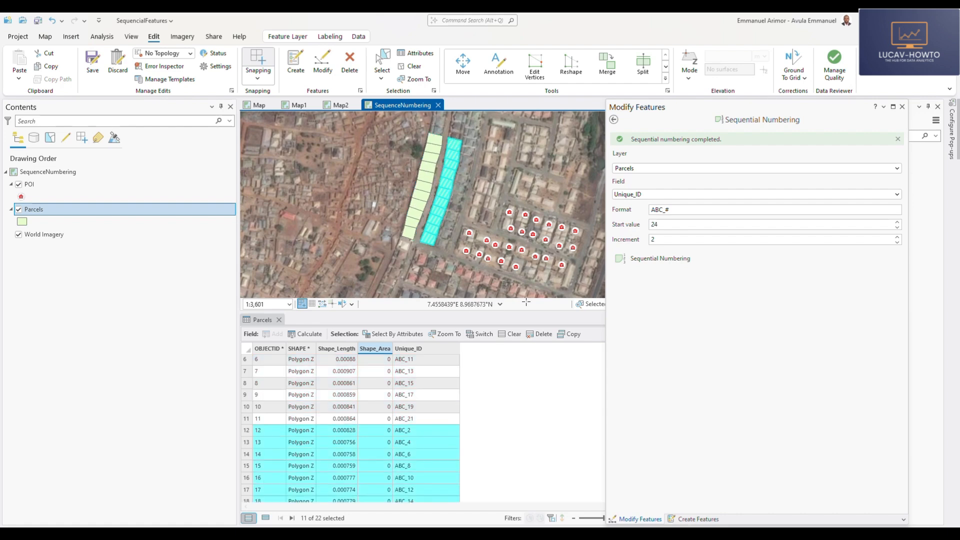
Review the Unique_ID values in the Parcels attribute table, close the table and clear the parcel selection
scroll(426, 402, "up", 3)
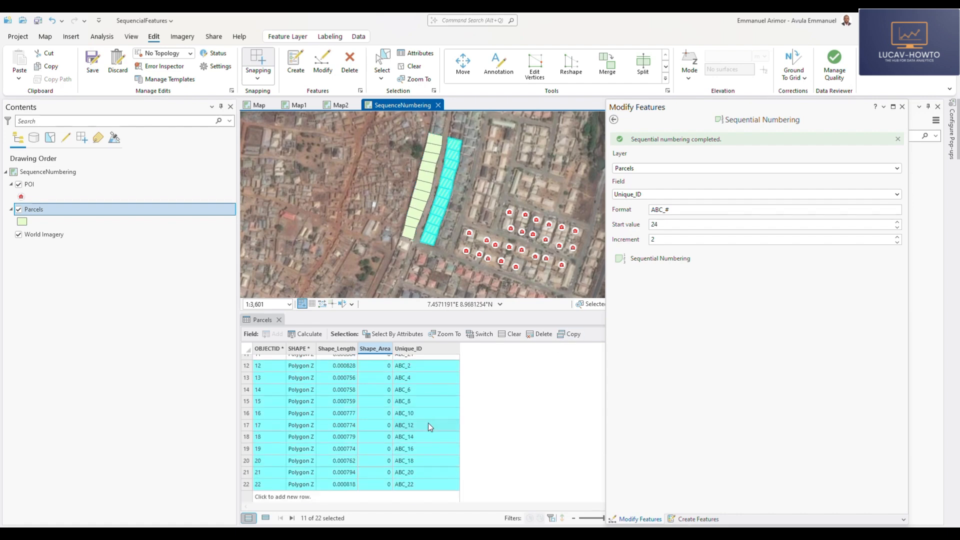
scroll(448, 172, "up", 1)
scroll(448, 172, "up", 2)
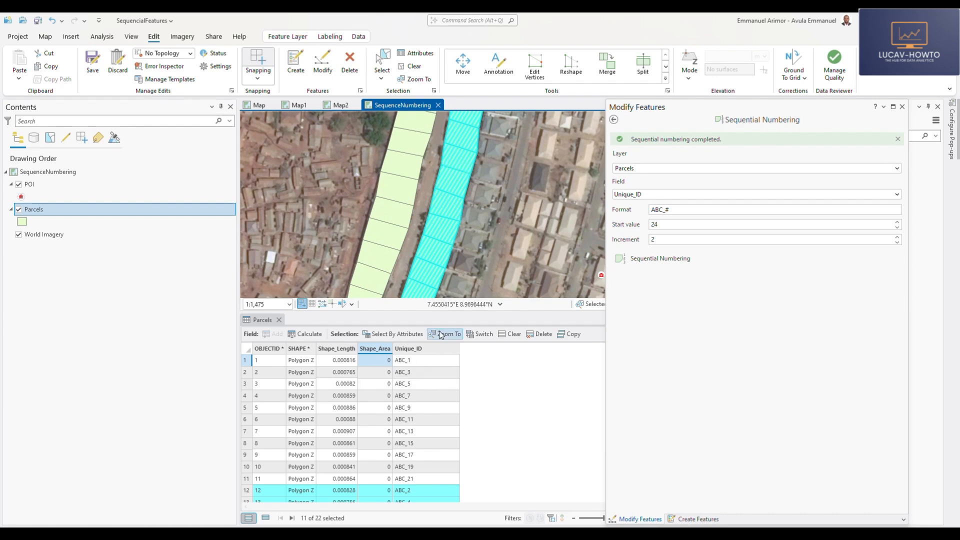
left_click(279, 320)
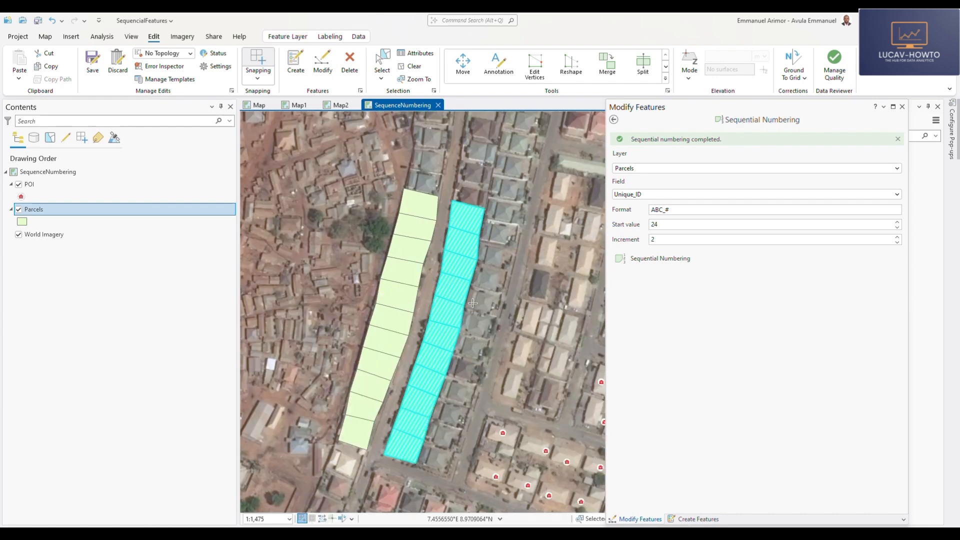
left_click(414, 66)
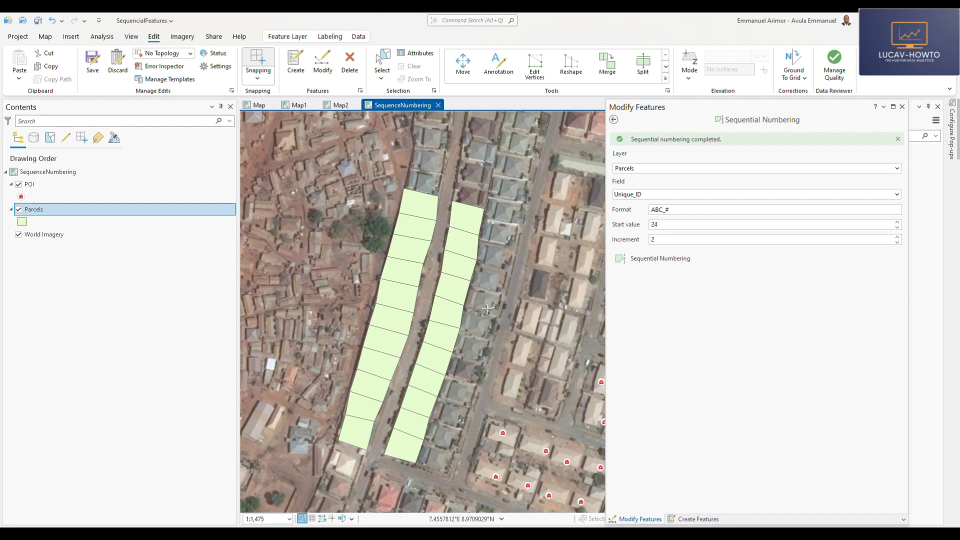
Turn on labels for the Parcels layer and set the label field to Unique_ID
right_click(44, 210)
left_click(56, 305)
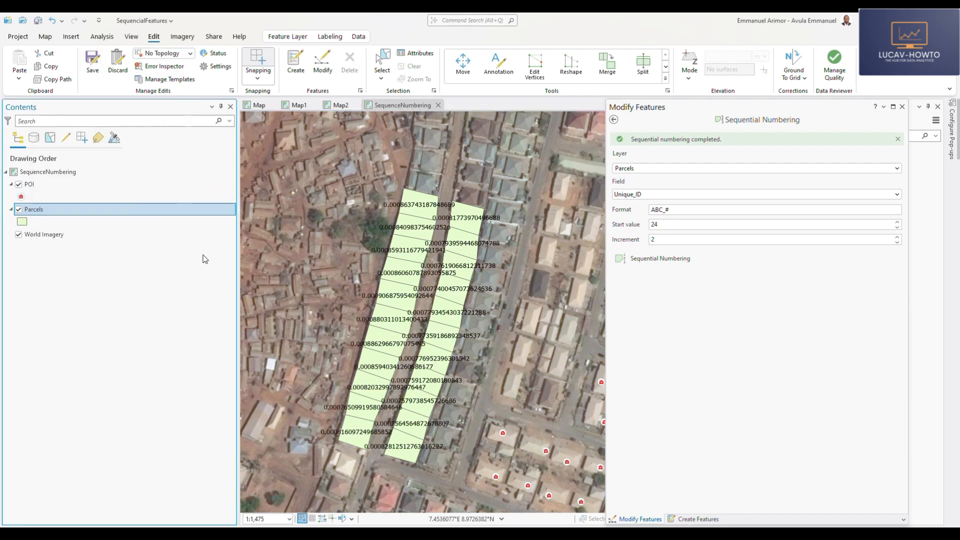
left_click(330, 38)
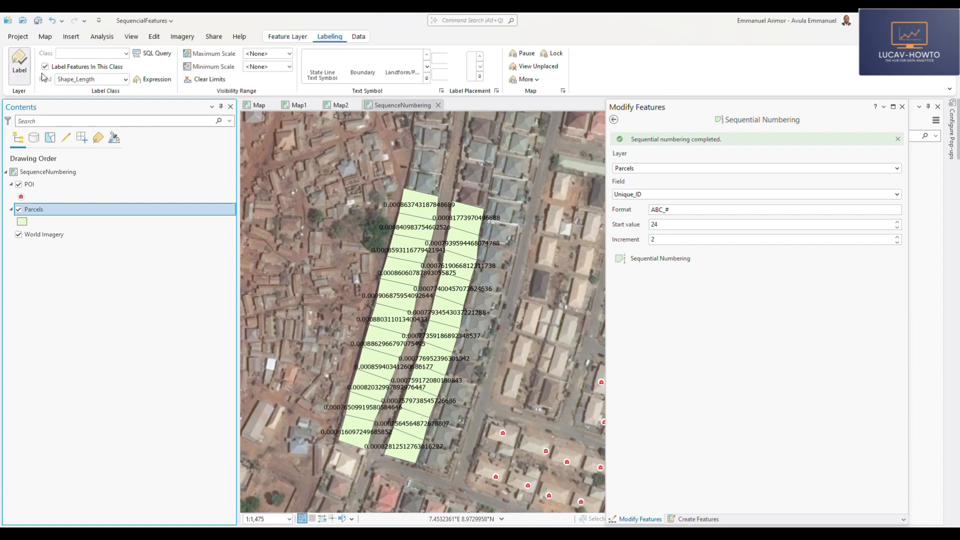
left_click(125, 80)
left_click(80, 134)
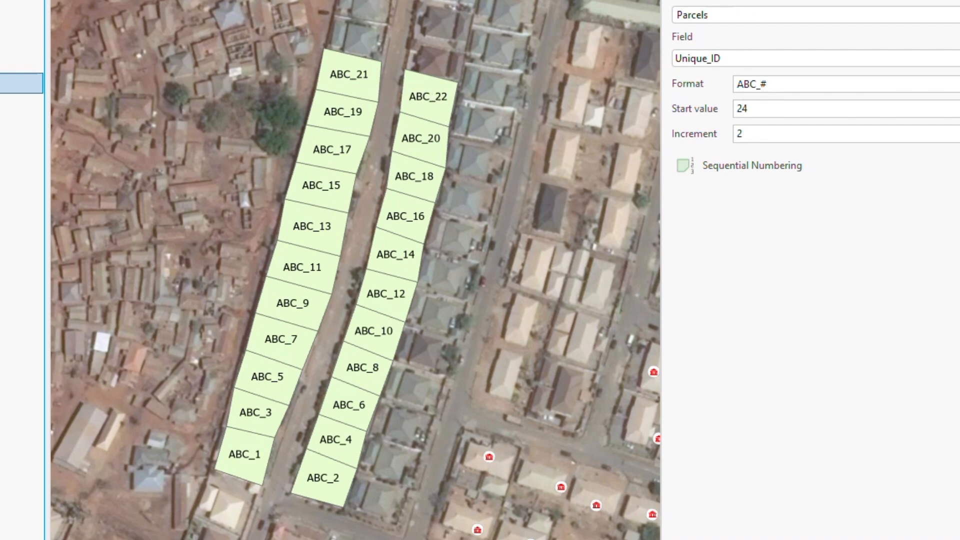
Reopen the Sequential Numbering tool to work on the POI points southeast of the labeled parcels
scroll(718, 200, "down", 3)
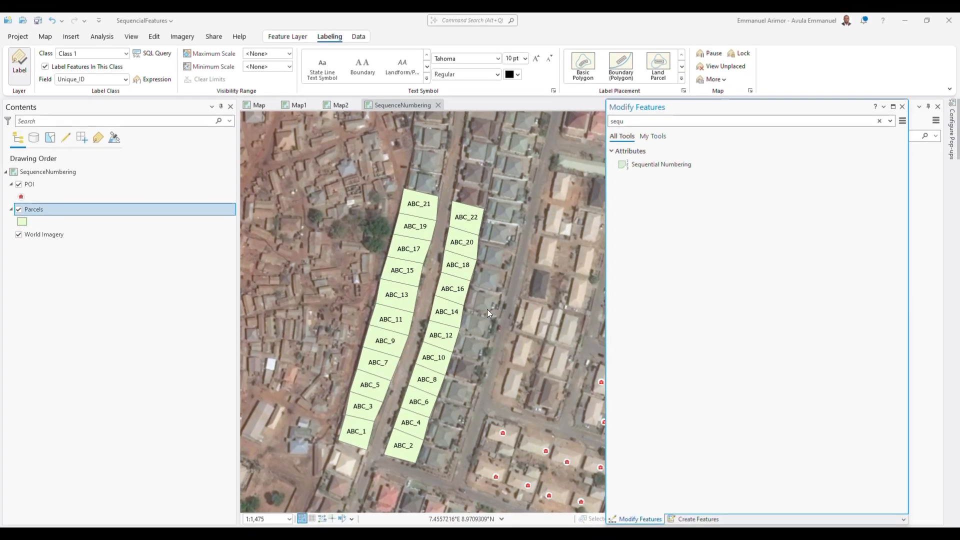
left_click_drag(483, 376, 224, 3)
left_click_drag(344, 161, 353, 173)
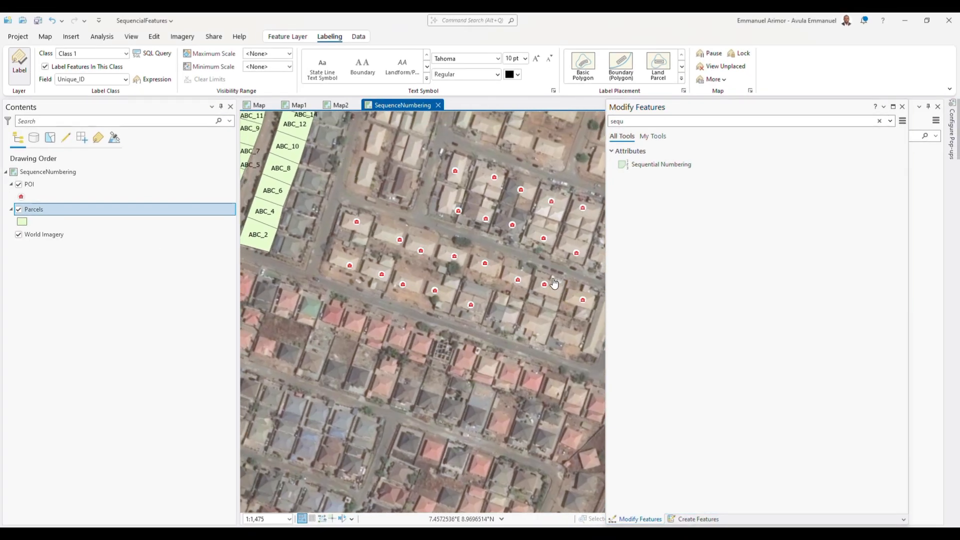
left_click_drag(533, 220, 402, 319)
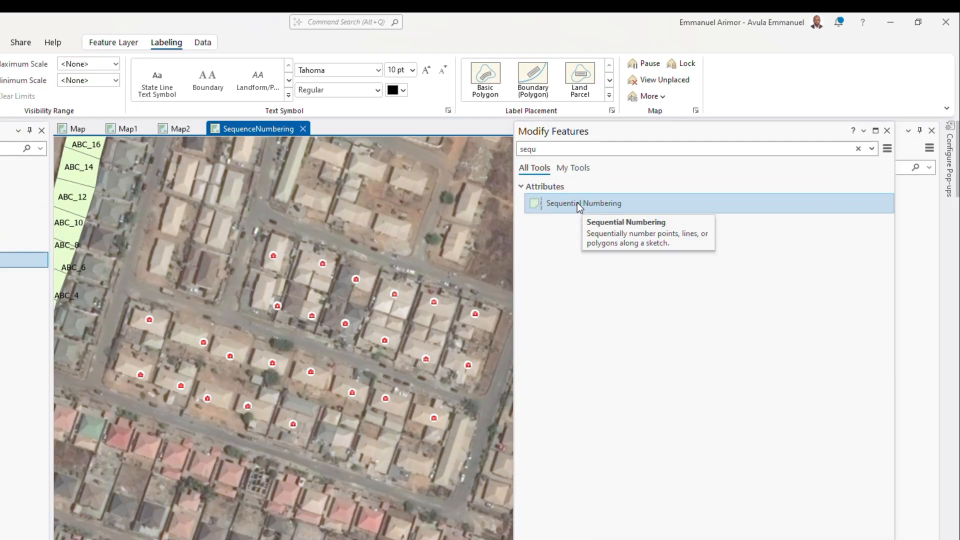
left_click(578, 204)
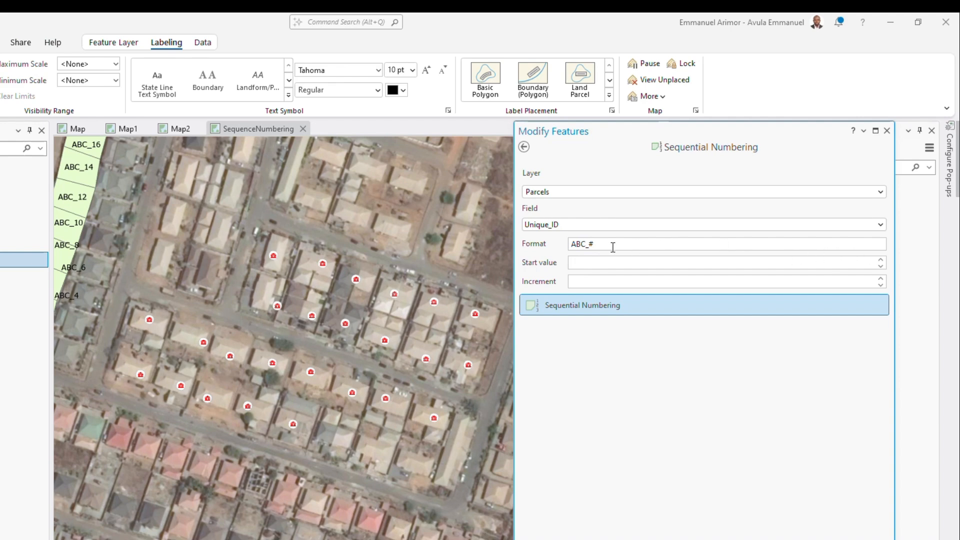
Set the numbering format to ABD_#, the start value to 1 and the increment to 1
left_click(701, 262)
type("1")
left_click(587, 281)
double_click(575, 261)
left_click_drag(572, 244, 588, 242)
type("A")
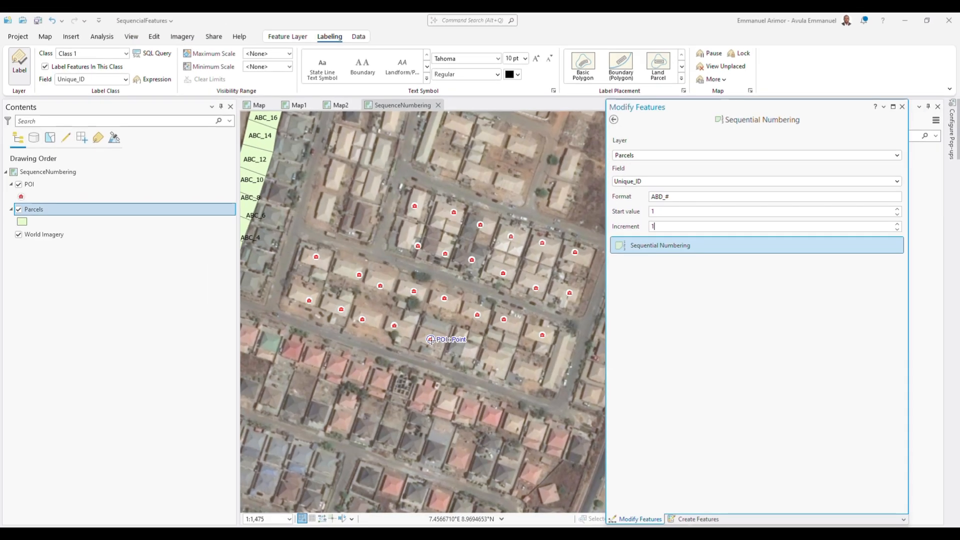
Try to number three POI points in the southern row with a sketch line while Parcels is the target layer
left_click(431, 339)
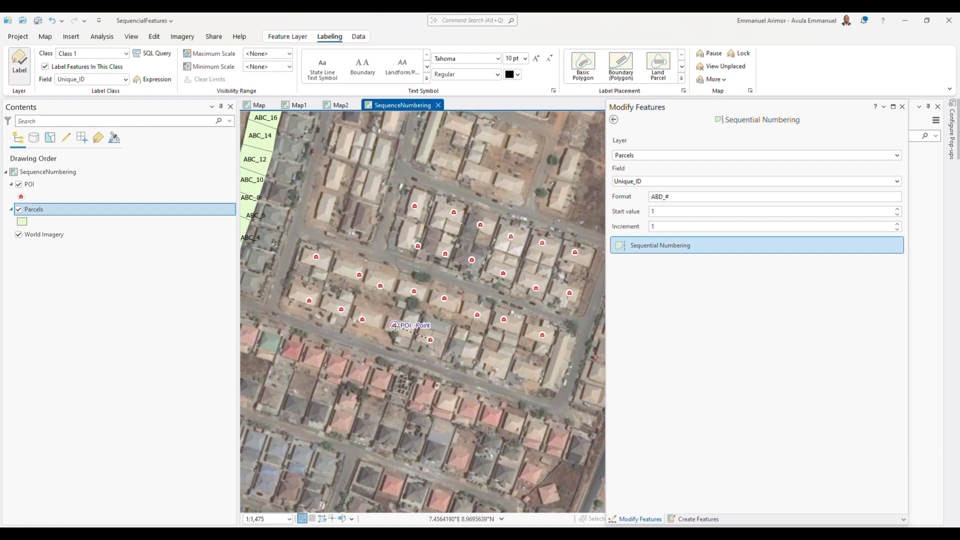
left_click(395, 327)
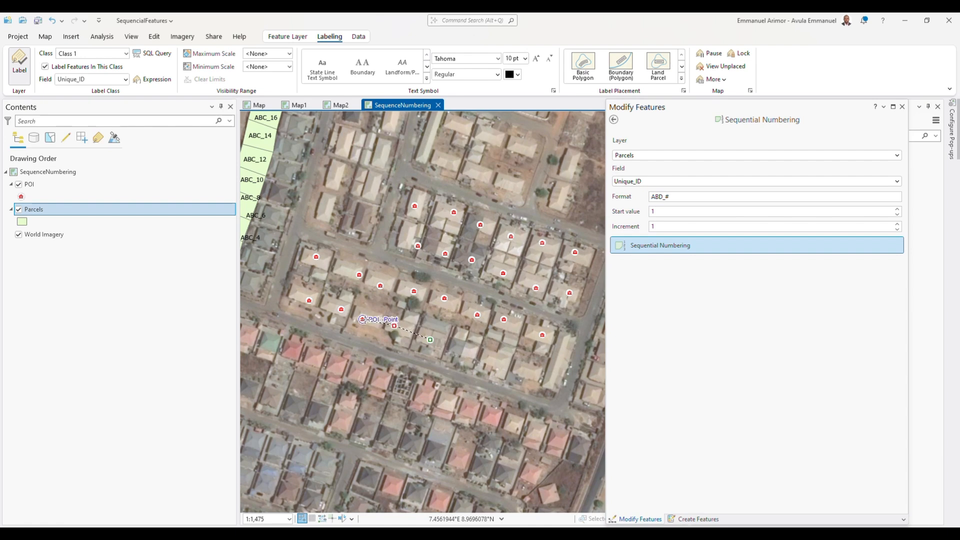
double_click(361, 319)
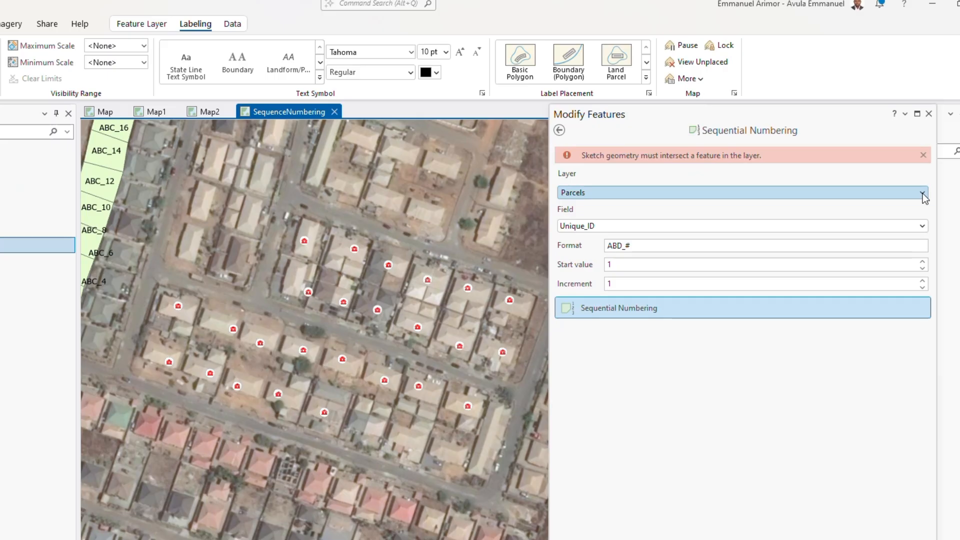
Target the POI layer's UniqueID field with start value 1 and increment 1
left_click(718, 168)
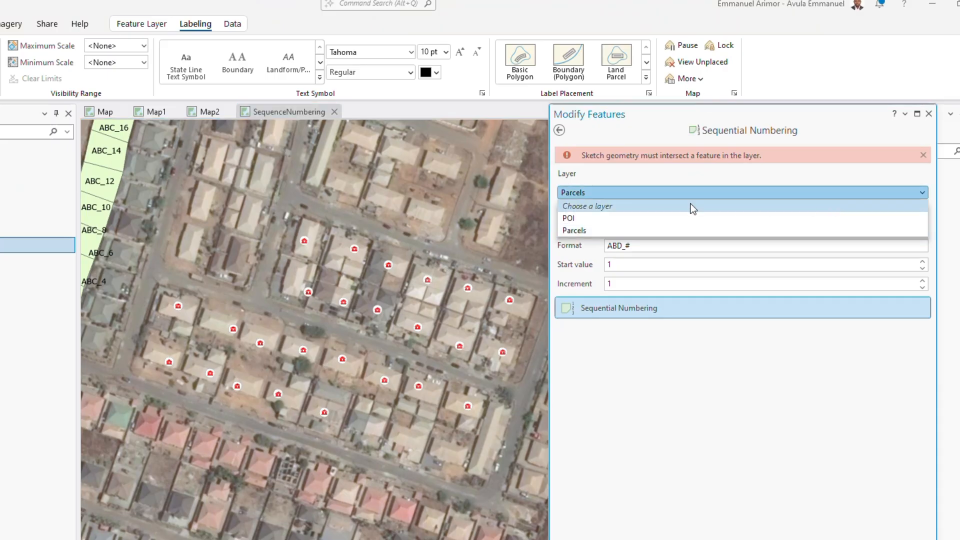
left_click(622, 218)
type("1")
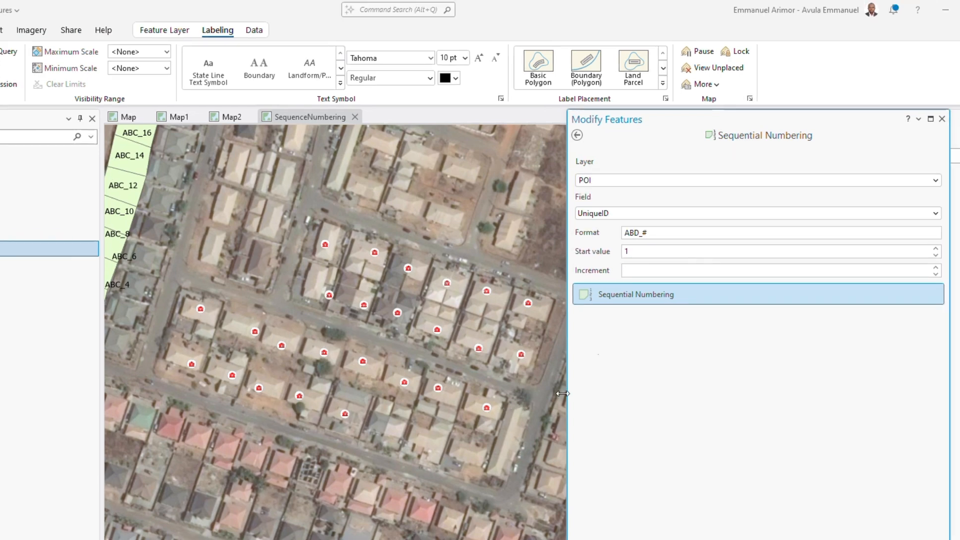
type("1")
Sketch the numbering line through the southern block's POI points, west along the five-point lower row and back east along the eight-point row
left_click(345, 414)
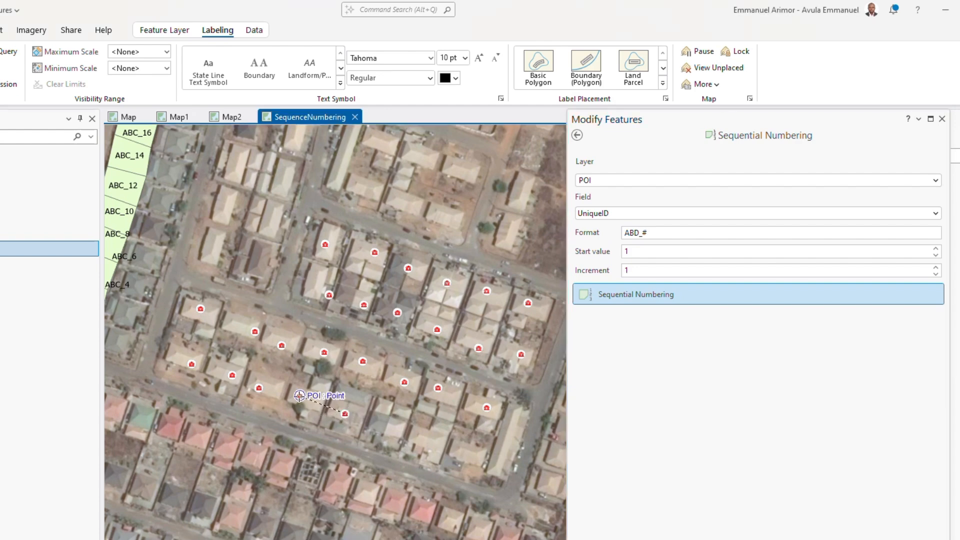
left_click(299, 395)
left_click(258, 388)
left_click(233, 375)
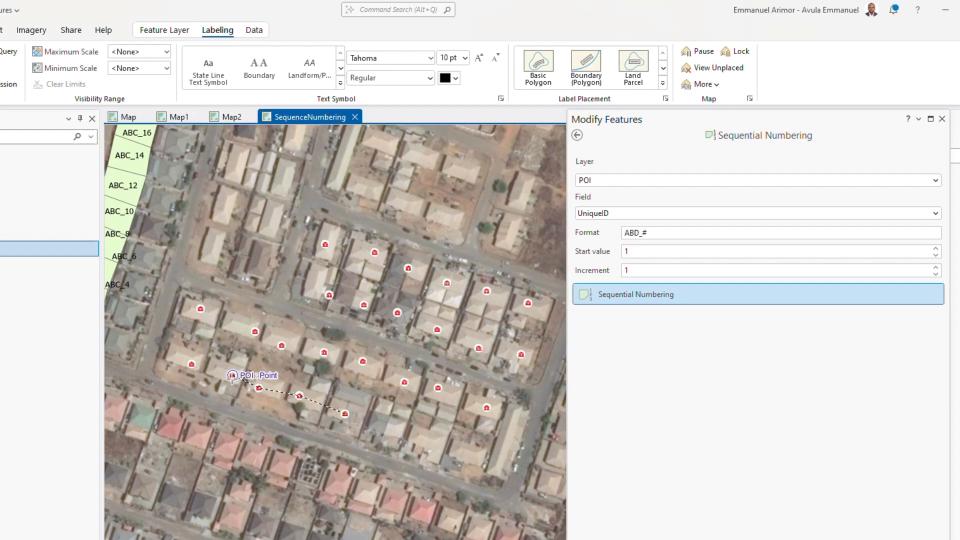
left_click(191, 364)
left_click(201, 308)
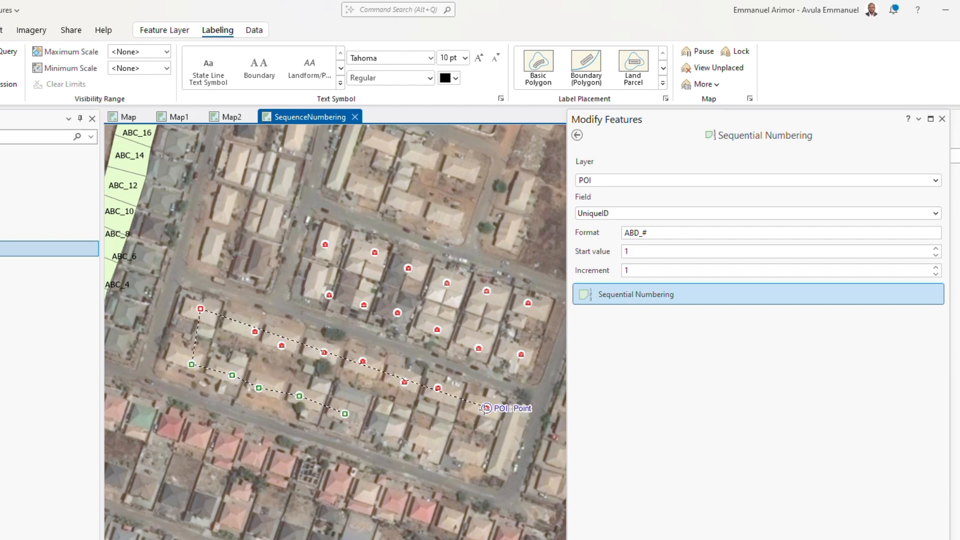
left_click(255, 331)
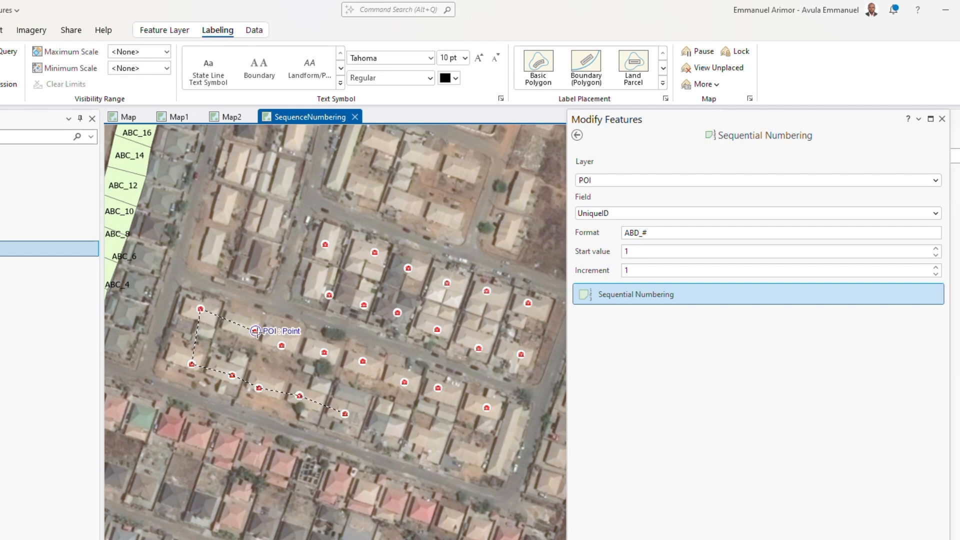
left_click(282, 345)
left_click(324, 352)
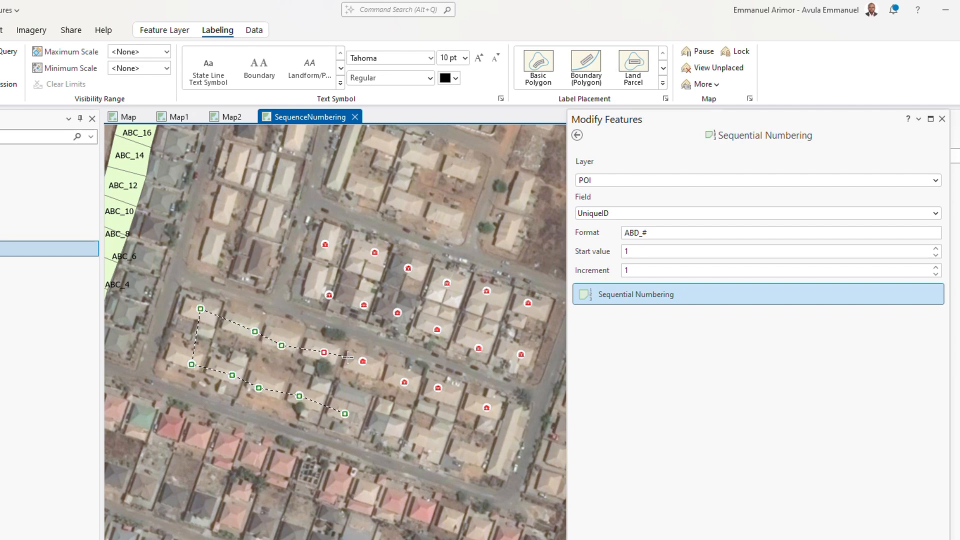
left_click(363, 361)
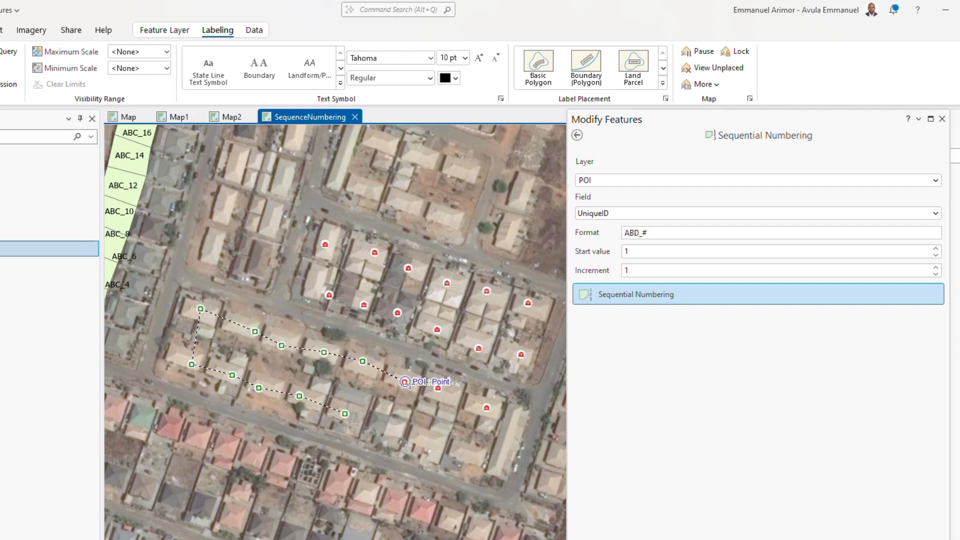
left_click(405, 382)
left_click(438, 387)
left_click(486, 408)
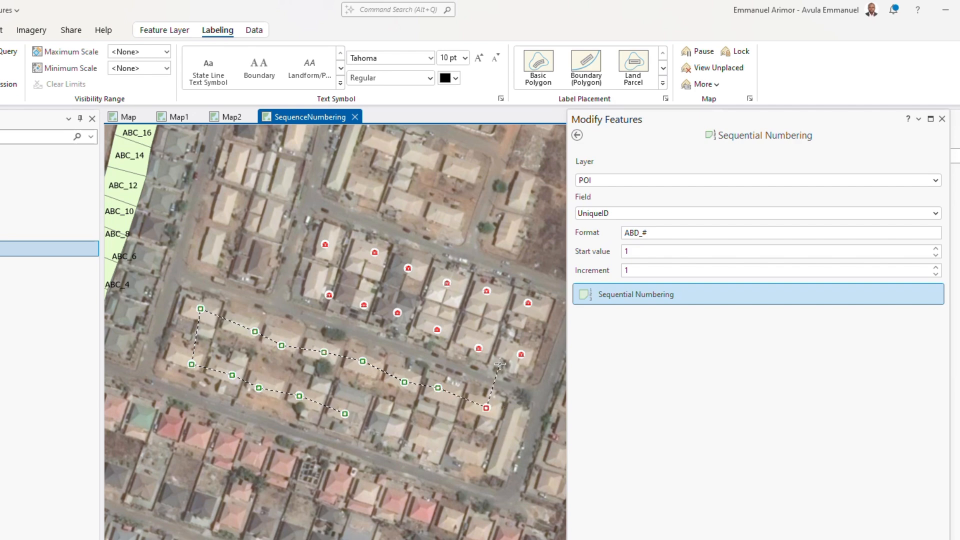
Extend the numbering line west and back east through the northern block's twelve POI points, and finish it at the northeasternmost point
left_click(521, 354)
left_click(479, 348)
left_click(436, 329)
left_click(398, 312)
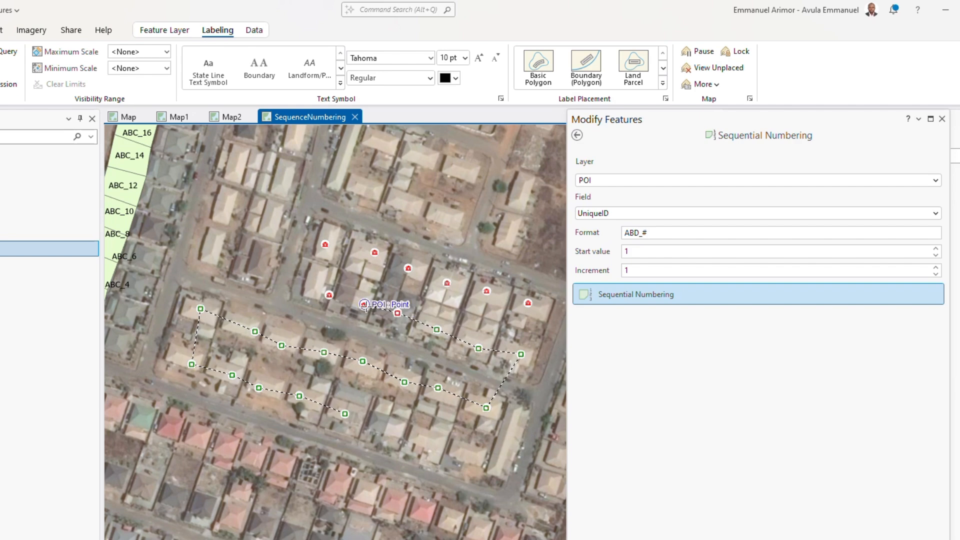
left_click(364, 305)
left_click(329, 295)
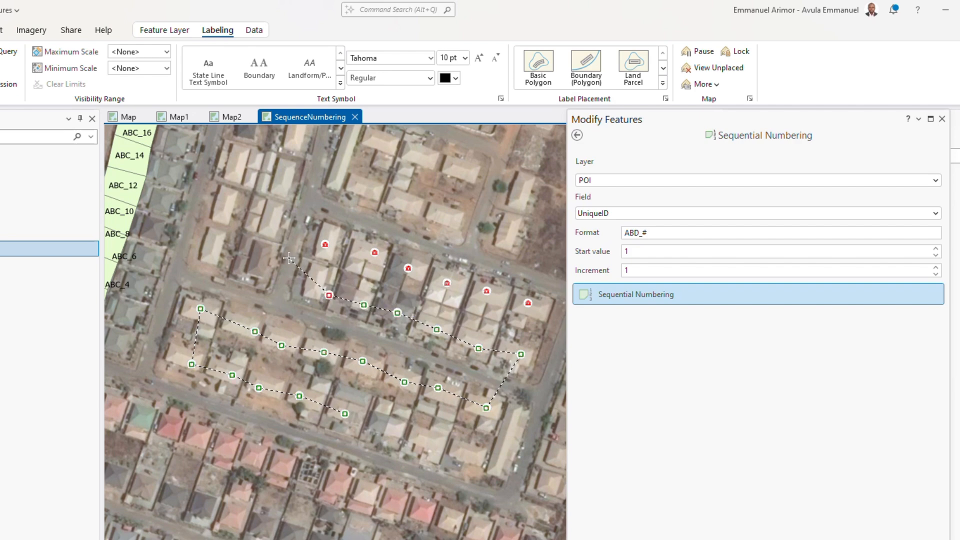
left_click(325, 245)
left_click(374, 252)
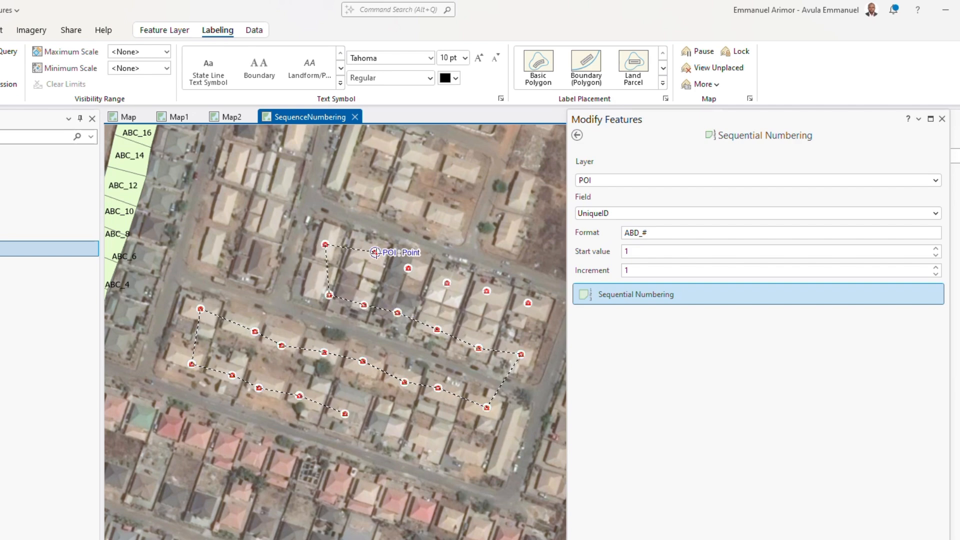
left_click(409, 268)
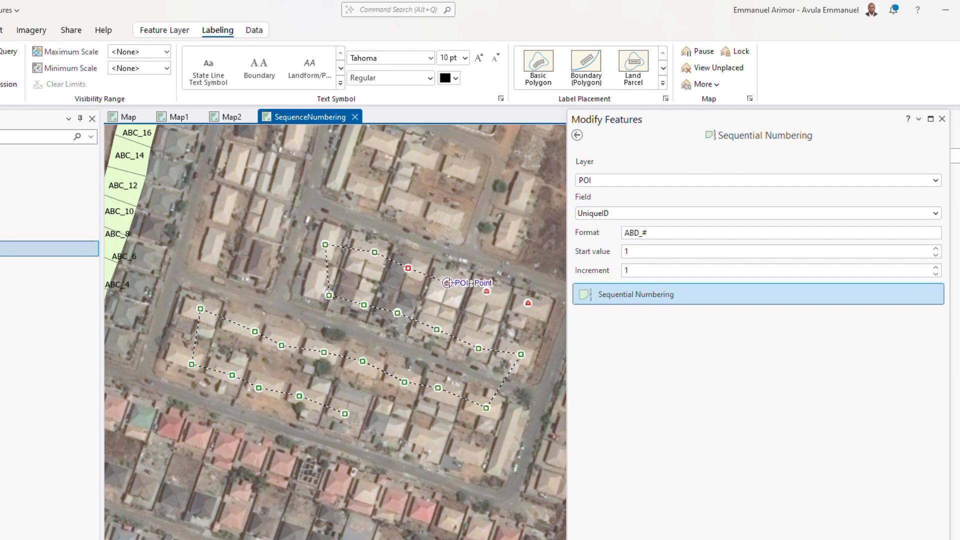
double_click(447, 282)
left_click(486, 291)
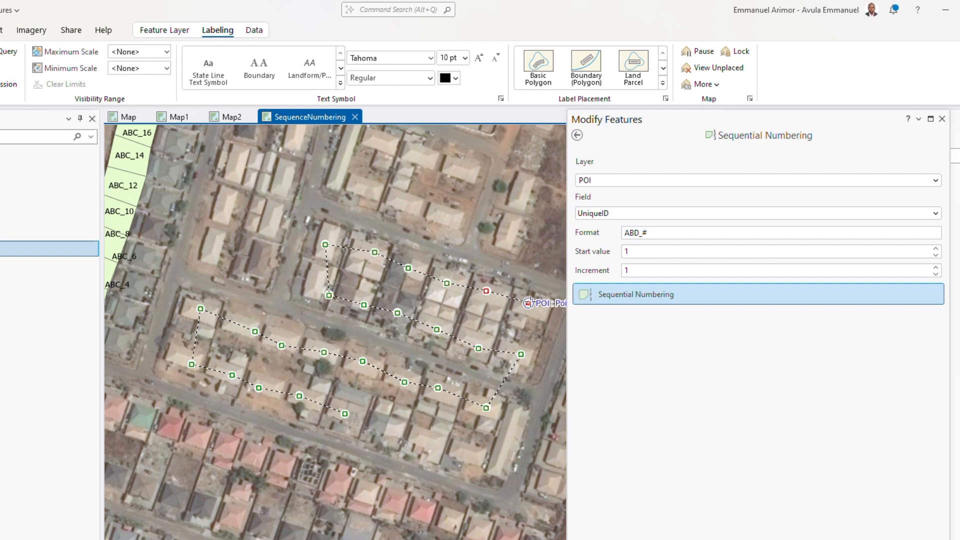
double_click(529, 303)
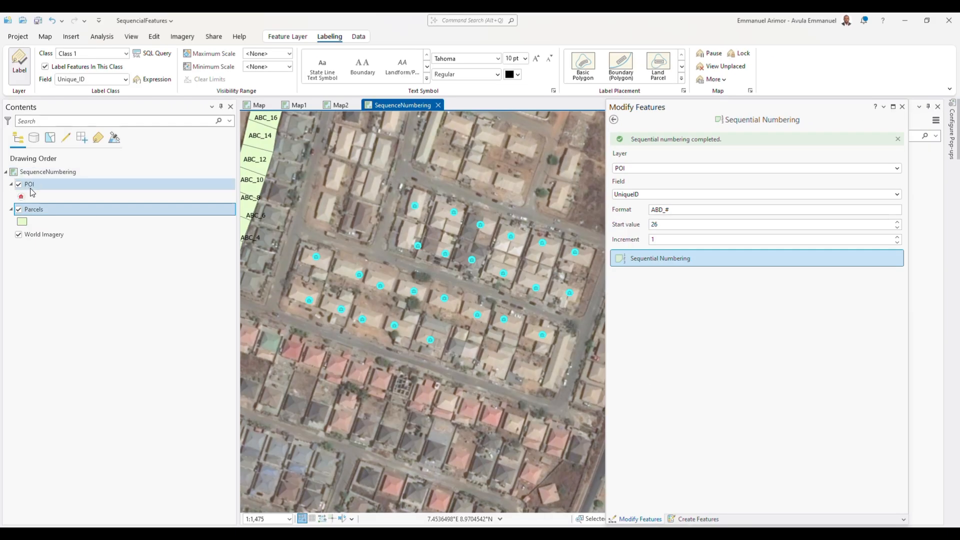
Open the POI attribute table and check the UniqueID values down to the last record
right_click(30, 186)
left_click(75, 234)
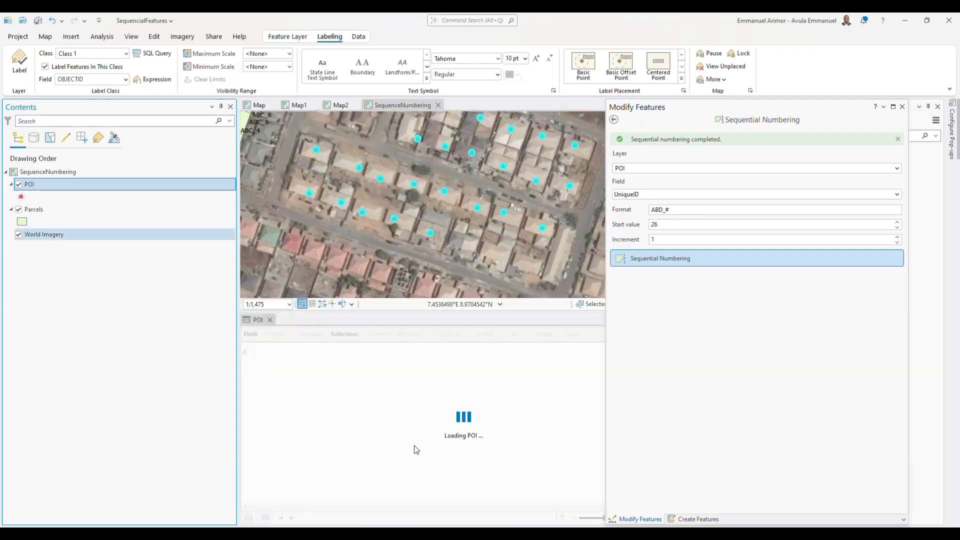
scroll(336, 382, "down", 4)
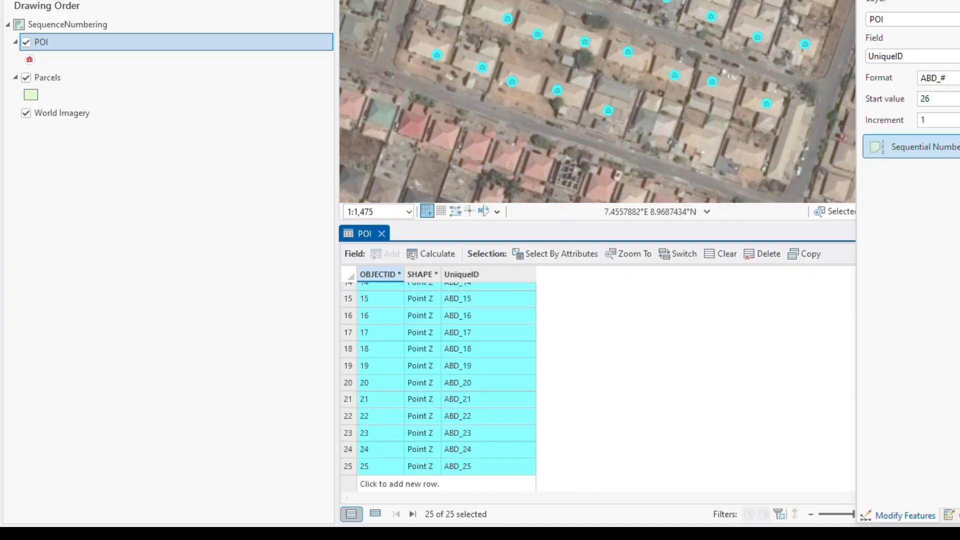
Turn on labels for the POI layer and set the label field to UniqueID
right_click(61, 43)
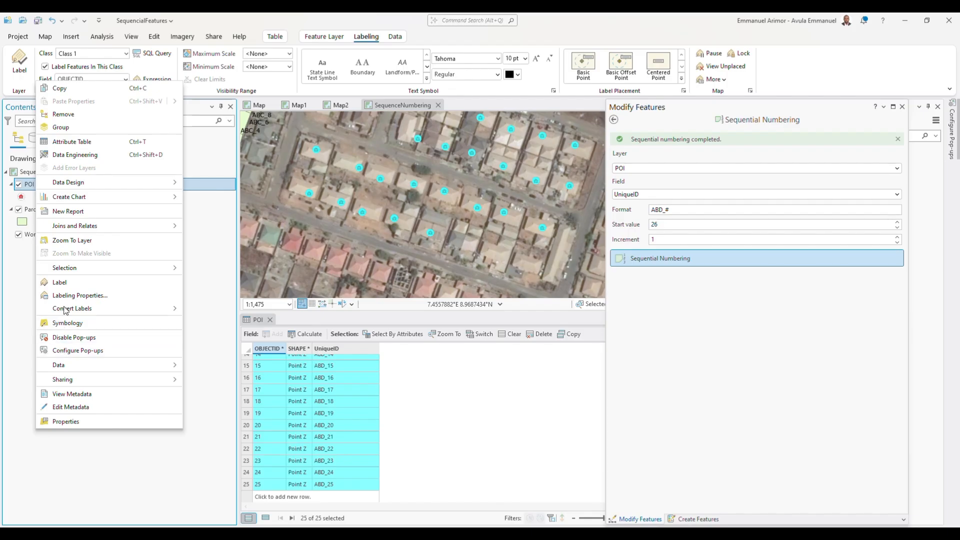
left_click(86, 181)
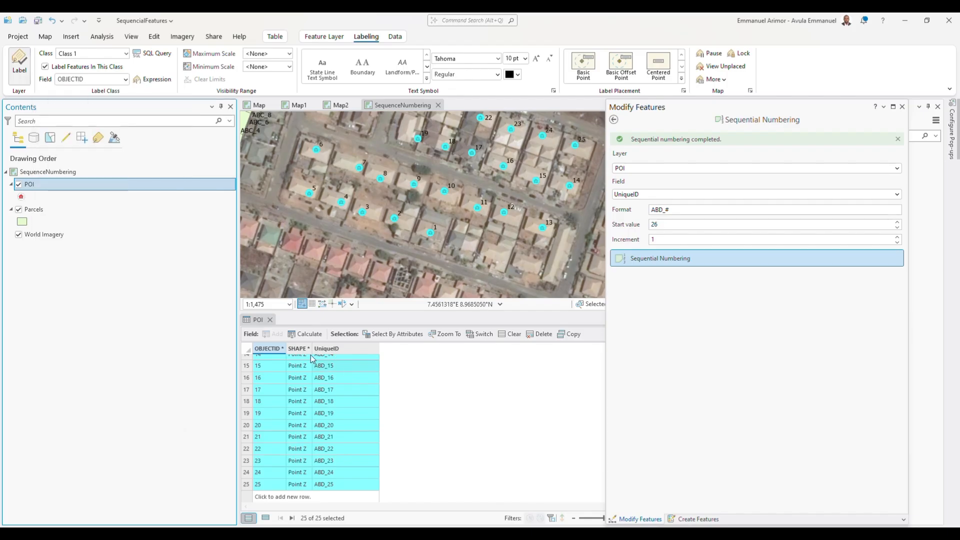
left_click(126, 80)
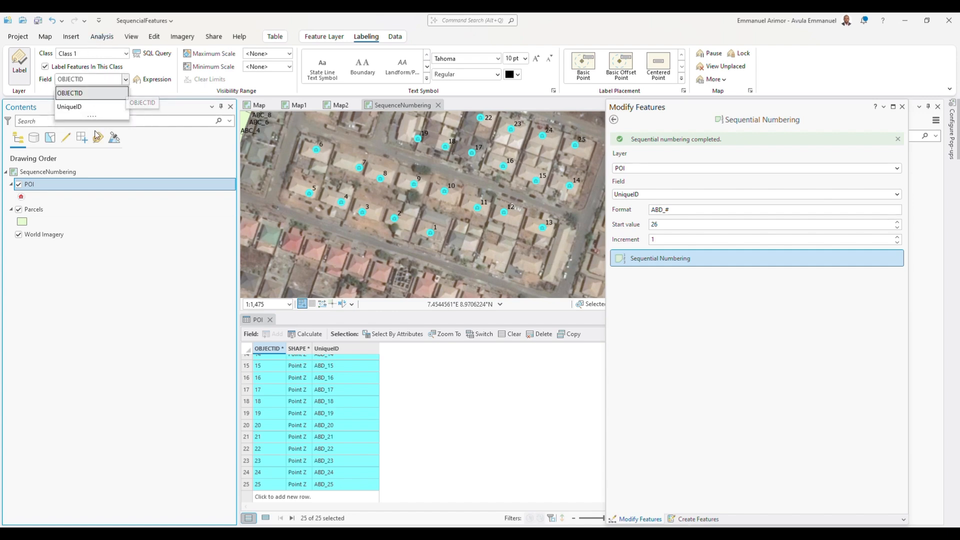
left_click(75, 103)
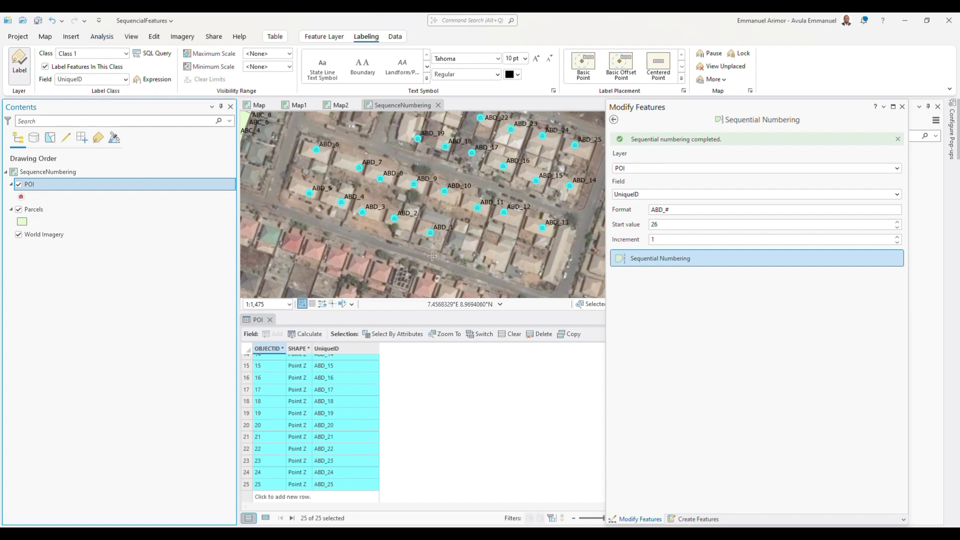
Review the ABD labels on the POI points and the ABC labels along both parcel rows
scroll(434, 206, "up", 3)
scroll(433, 206, "down", 3)
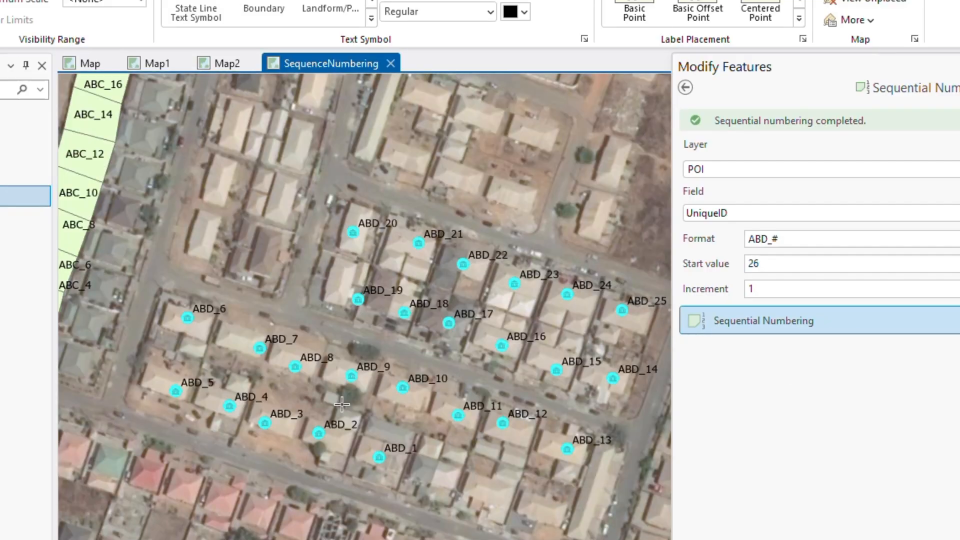
scroll(248, 279, "down", 5)
scroll(249, 279, "up", 4)
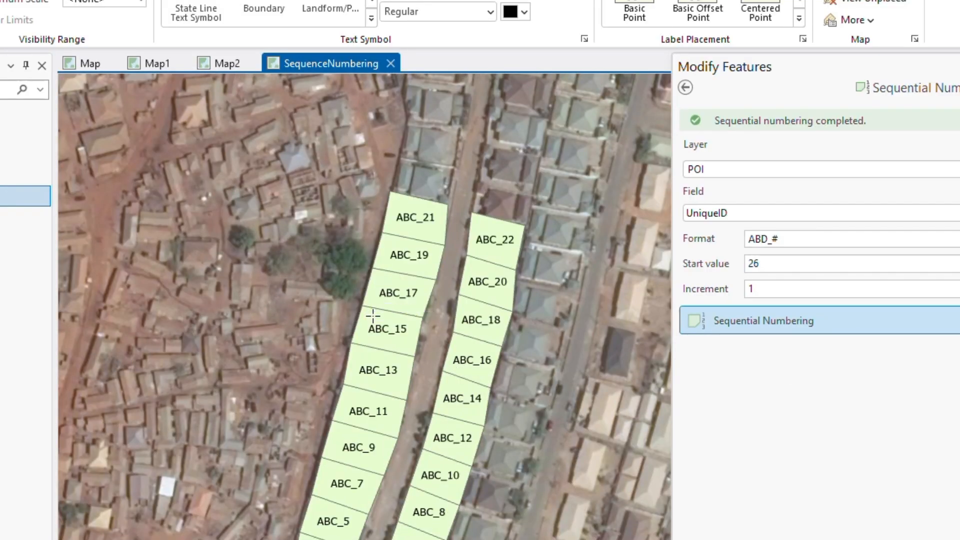
scroll(393, 410, "up", 2)
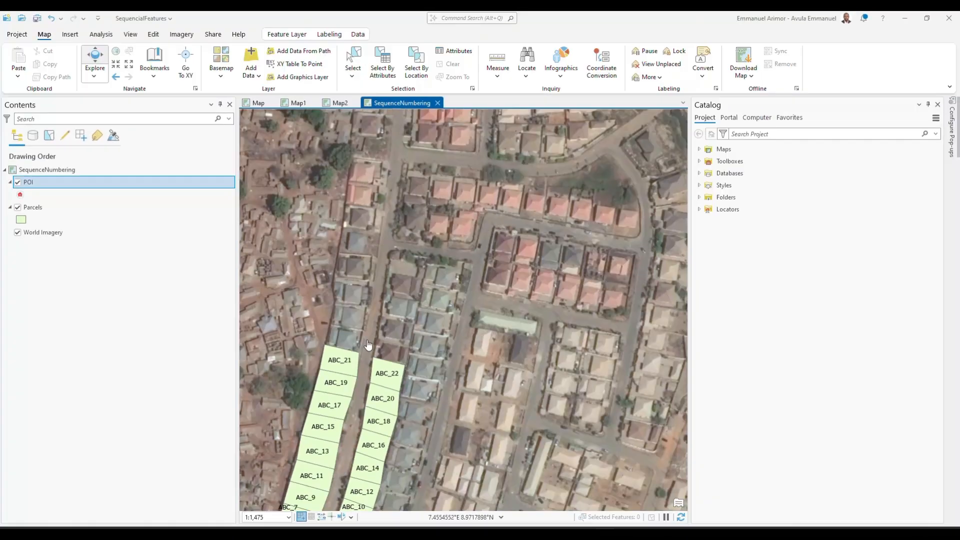
left_click_drag(375, 334, 402, 285)
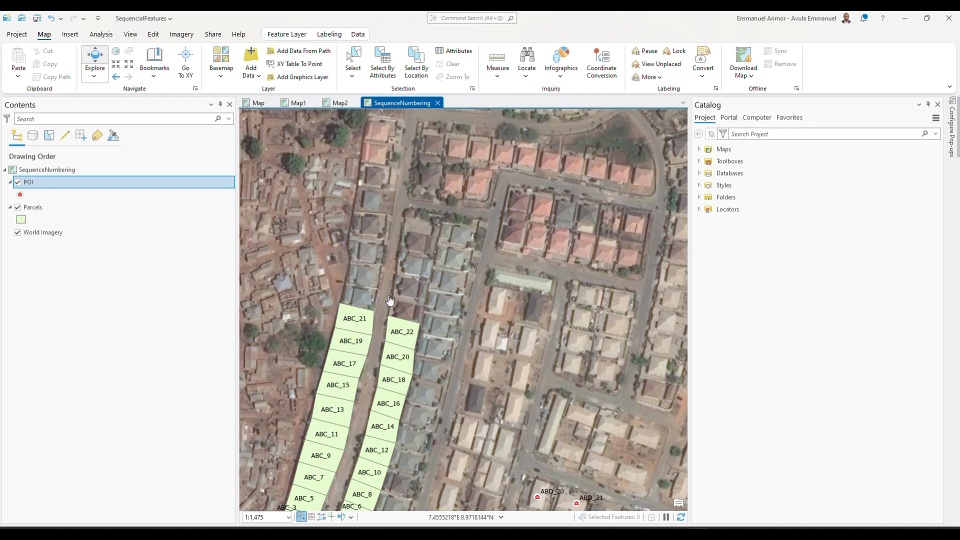
left_click_drag(386, 302, 379, 357)
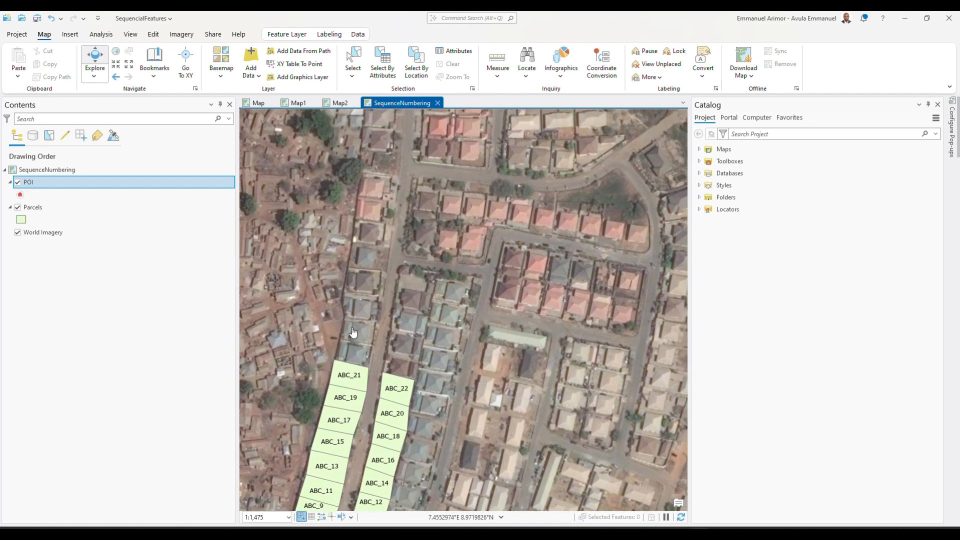
Create a four-sided feature in the Parcels layer directly north of parcel ABC_21, snapped to its northern corners
left_click(152, 34)
left_click(295, 57)
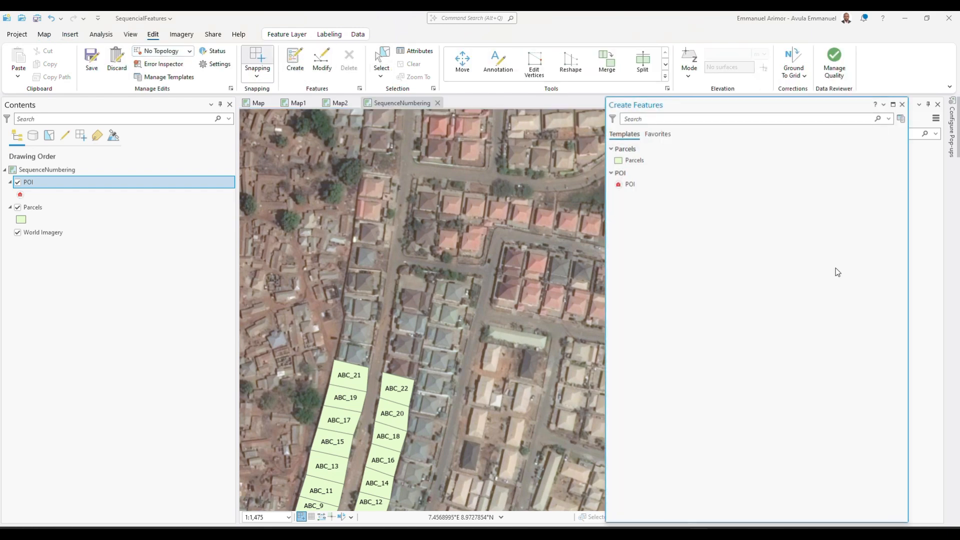
left_click(638, 168)
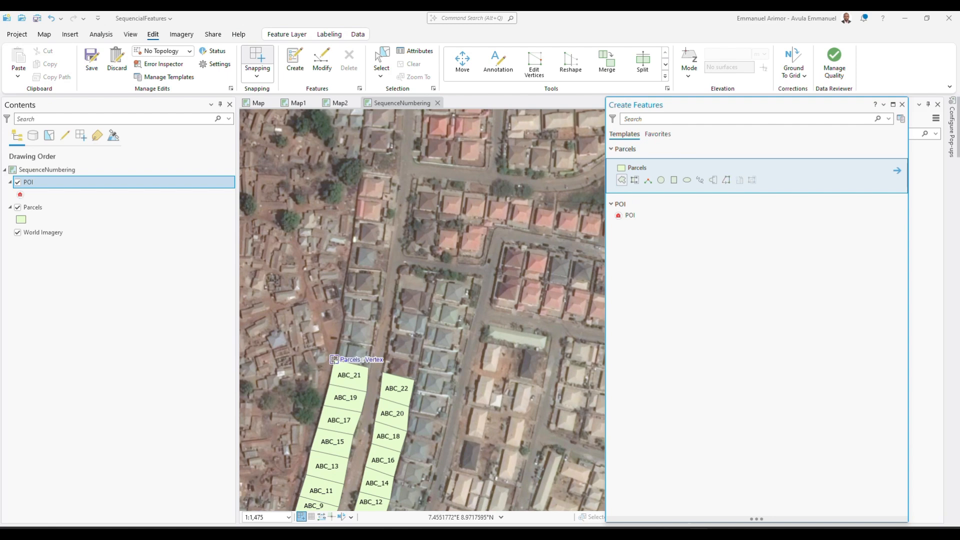
left_click(334, 359)
left_click(339, 340)
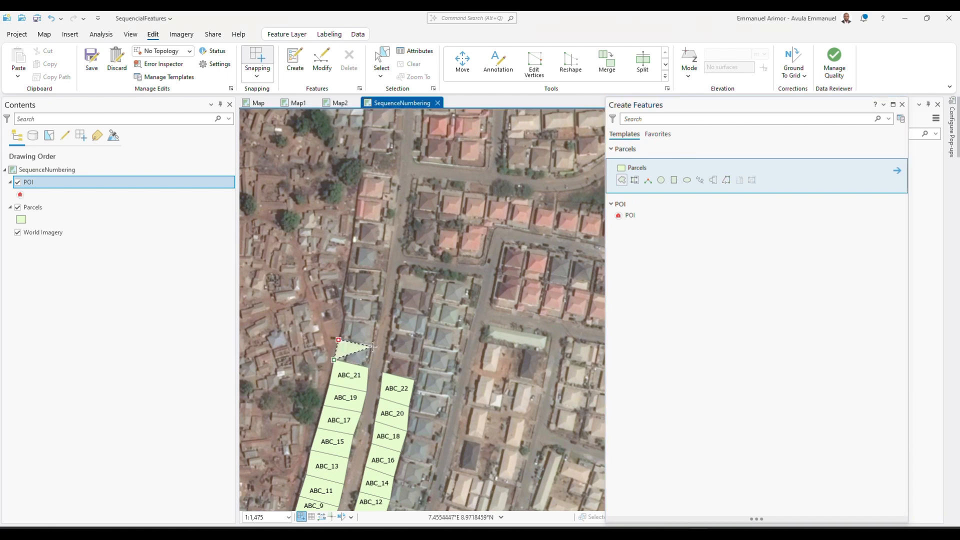
left_click(372, 347)
double_click(369, 367)
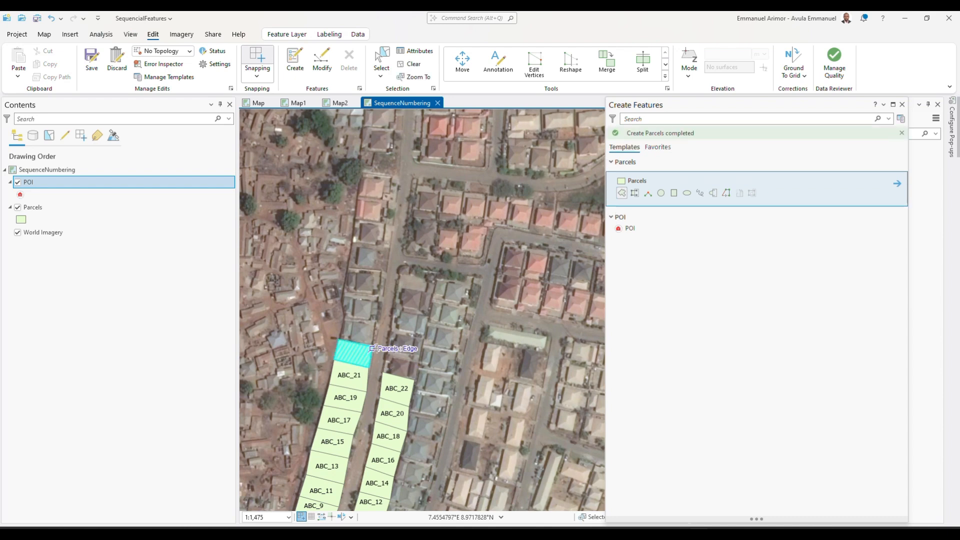
Open the Parcels attribute table and check the Unique_ID value of the newly drawn parcel
scroll(375, 348, "up", 4)
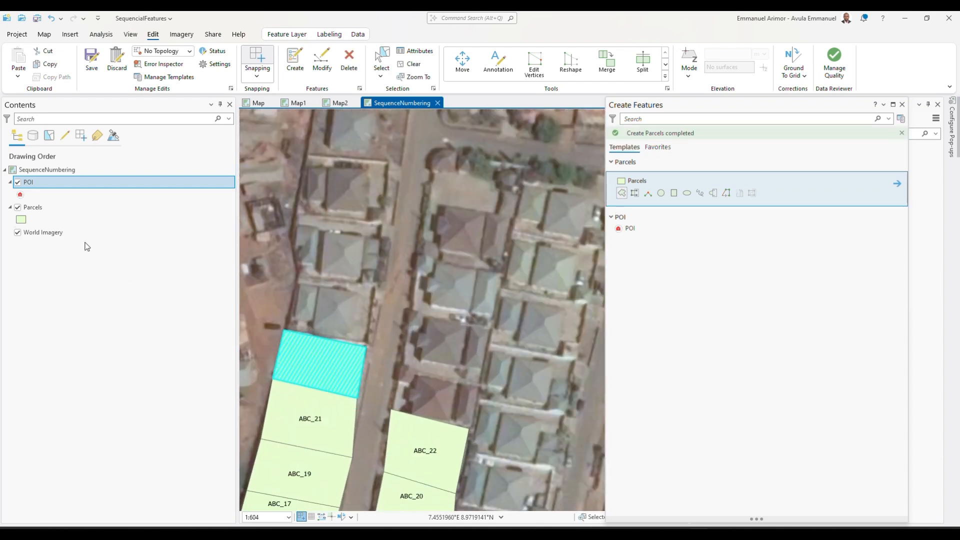
left_click(34, 207)
right_click(37, 207)
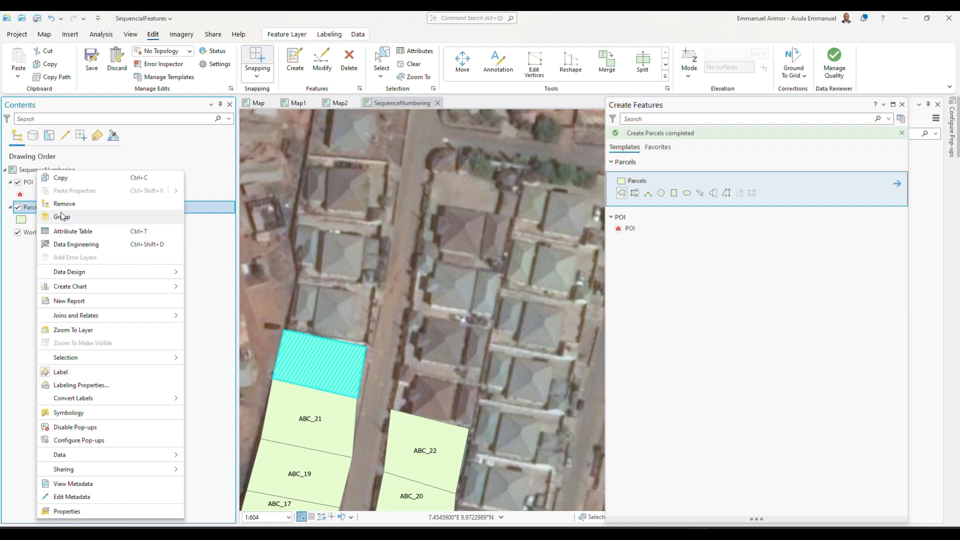
left_click(65, 231)
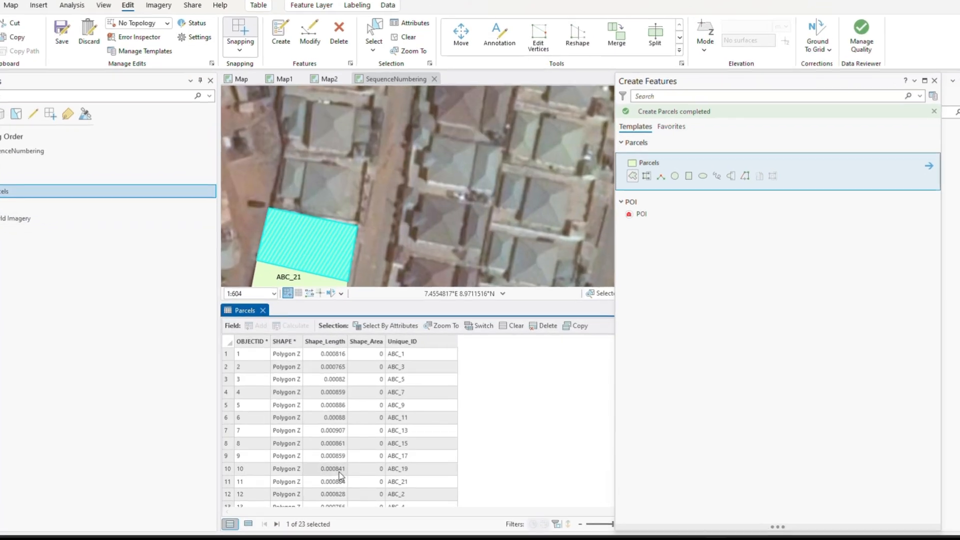
scroll(385, 497, "down", 4)
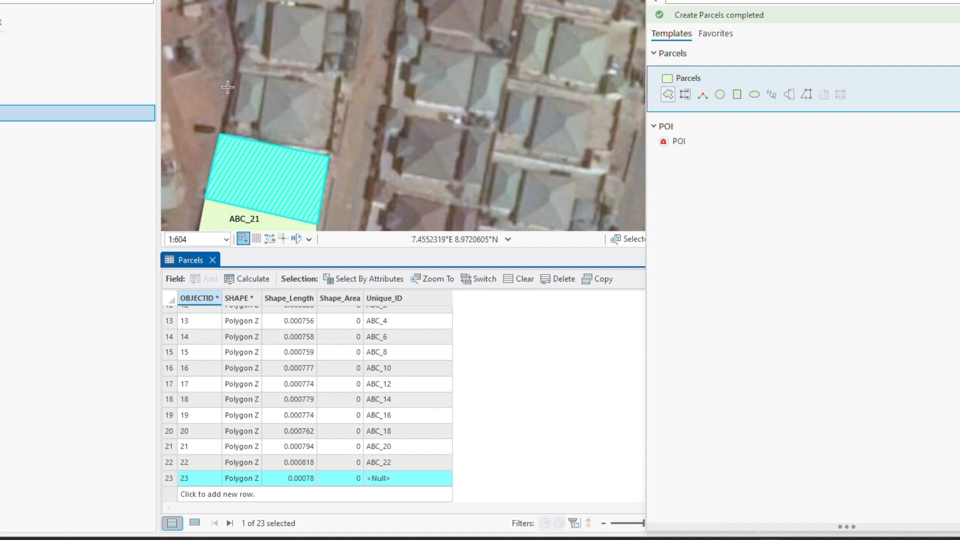
Draw a second four-sided parcel adjoining the north edge of the unlabeled parcel above ABC_21
left_click(220, 134)
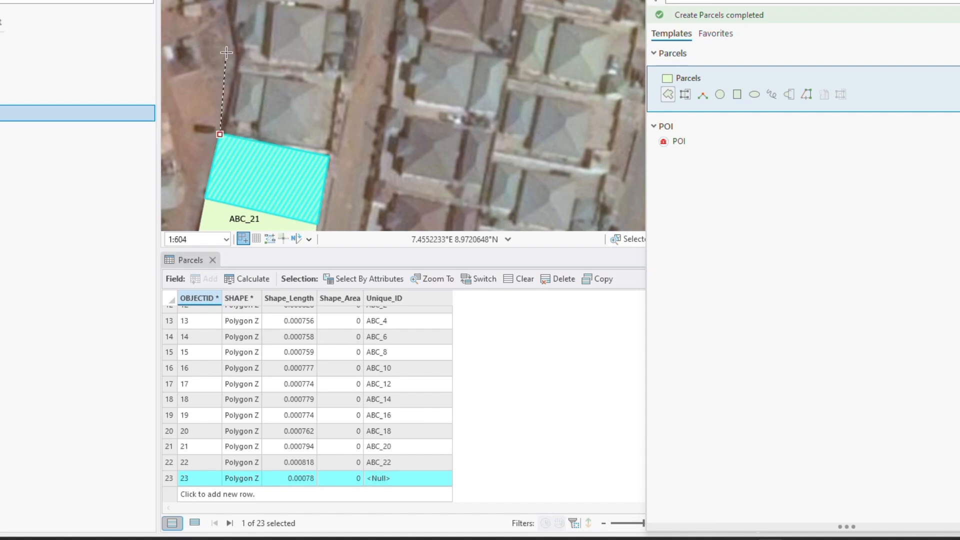
left_click(230, 59)
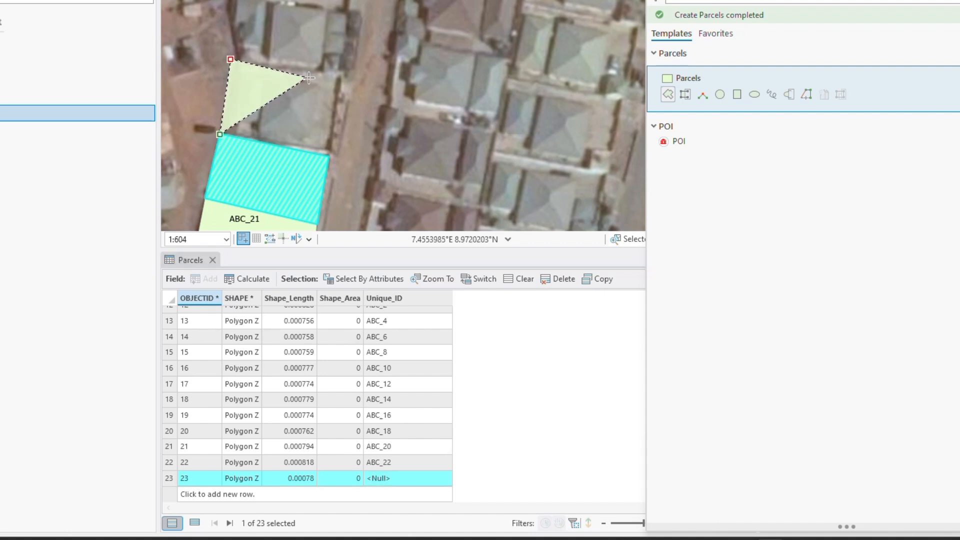
left_click(348, 77)
double_click(328, 156)
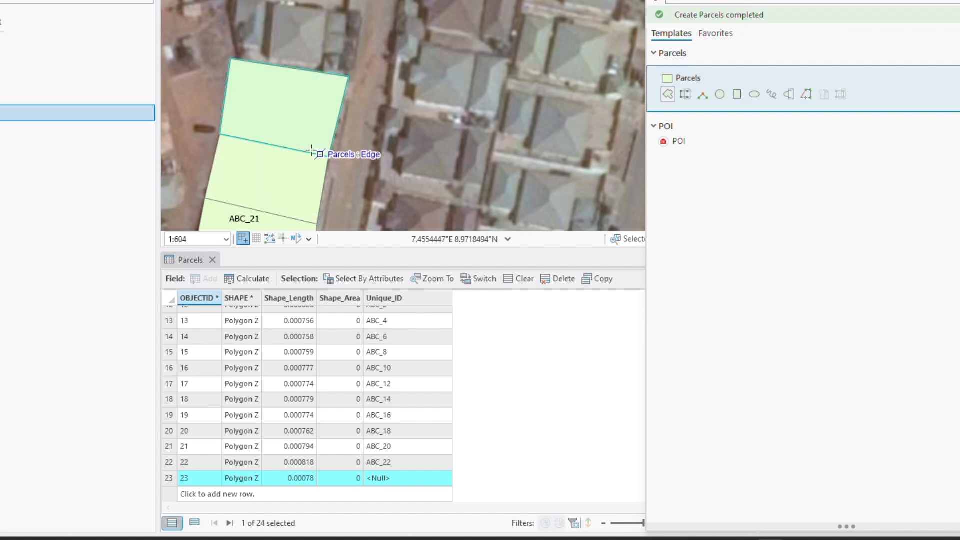
Draw a third four-sided parcel adjoining the north edge of the selected unlabeled parcel, snapped to its northern corners
left_click_drag(286, 80, 290, 210)
left_click(235, 189)
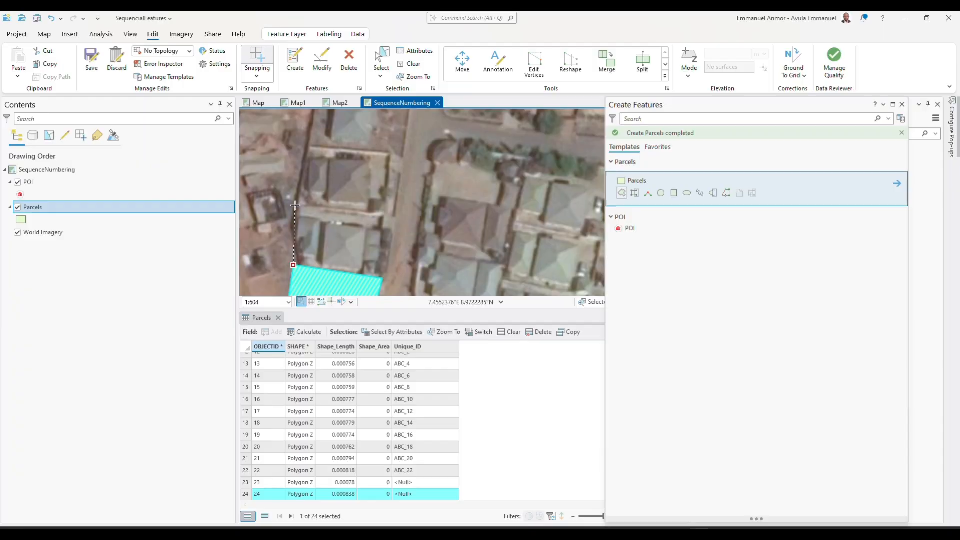
left_click(234, 110)
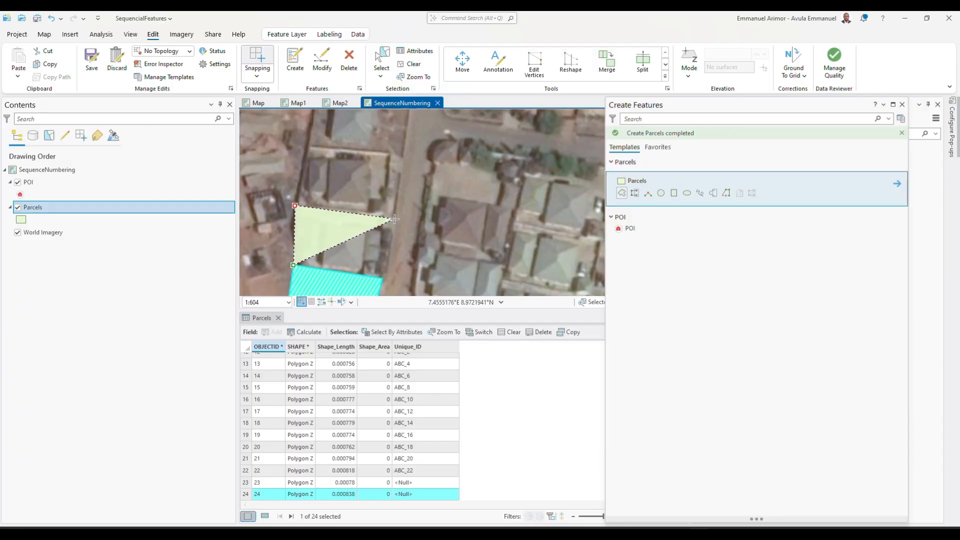
left_click(394, 218)
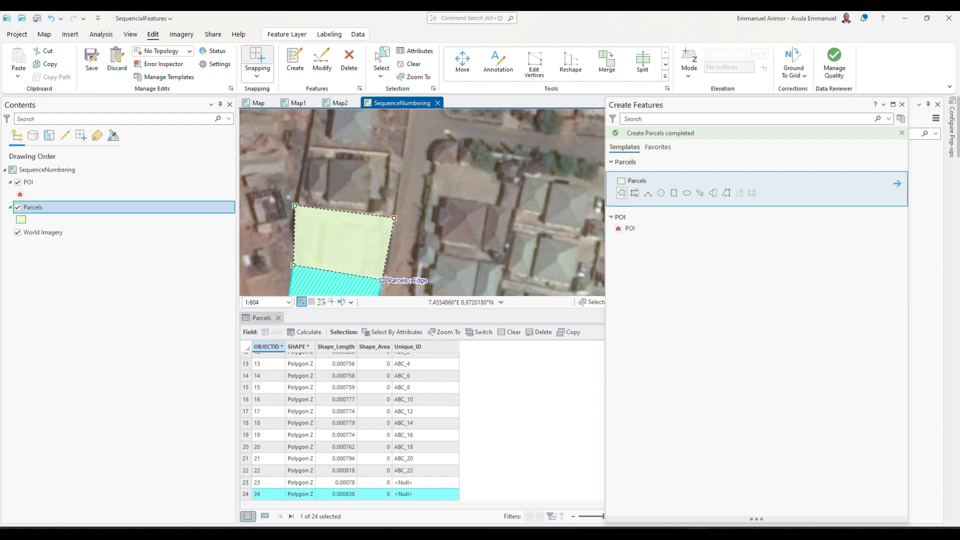
double_click(384, 279)
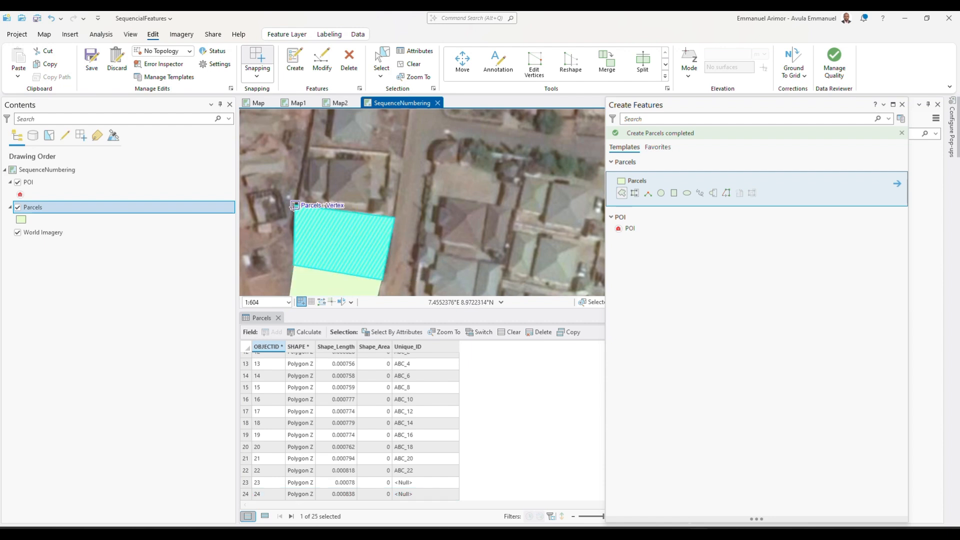
Draw a fourth parcel directly north of the third new one in the western row, sharing its northern corners
left_click(294, 205)
left_click(307, 145)
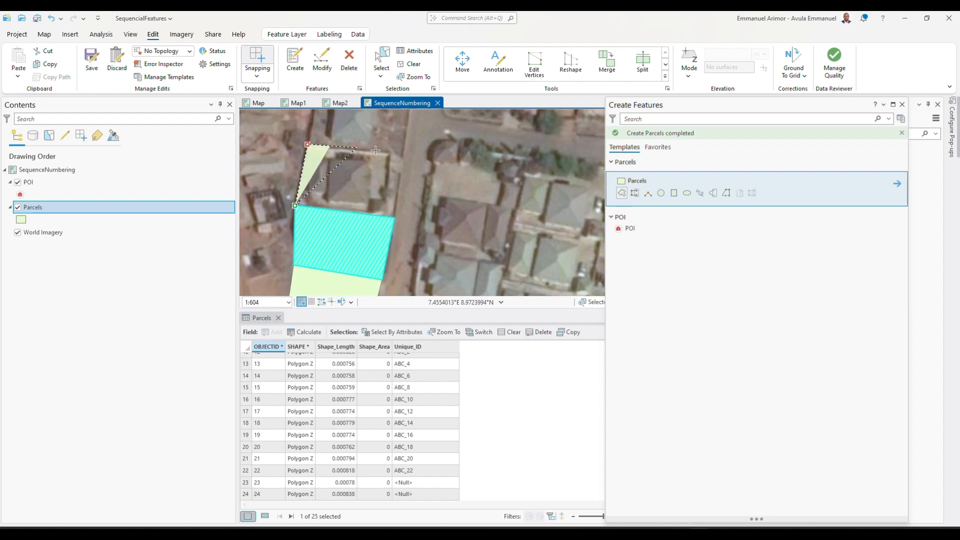
left_click(402, 156)
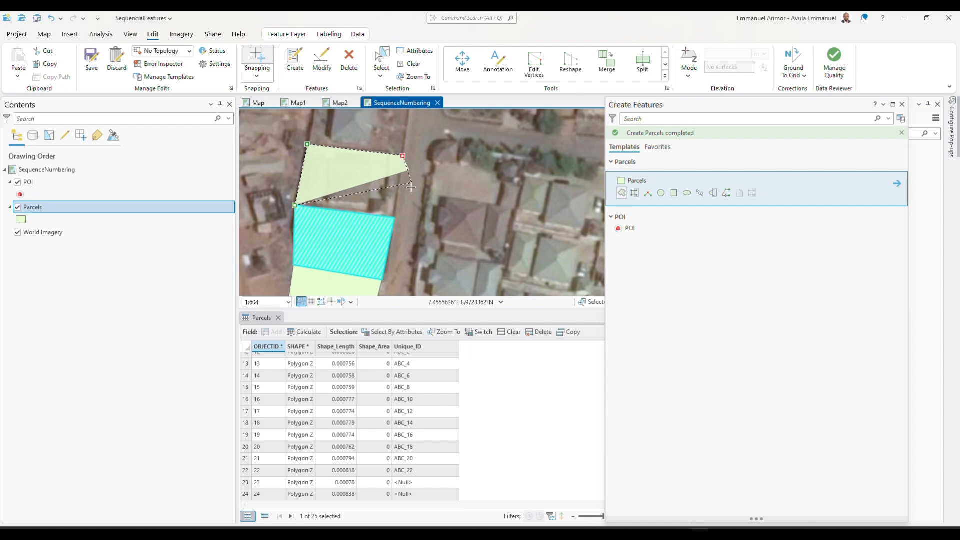
double_click(395, 218)
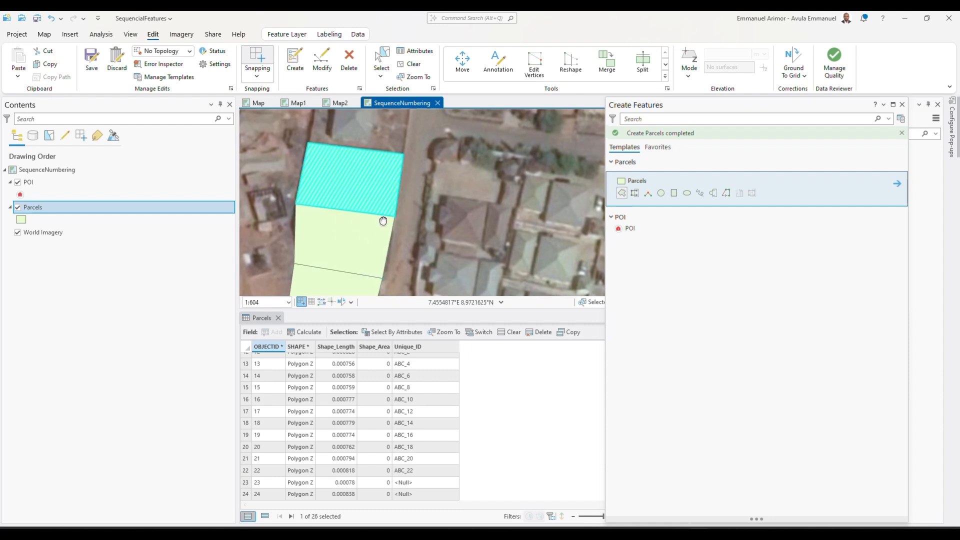
Clear the selection and set up Sequential Numbering on the Parcels Unique_ID field with format ABD_#, start value 22 and increment 2
left_click_drag(380, 217, 388, 166)
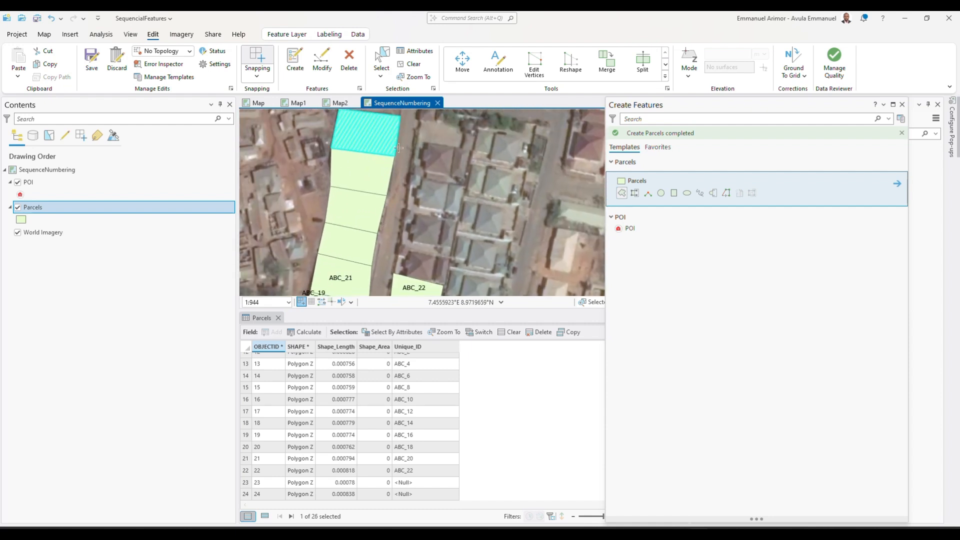
left_click(411, 64)
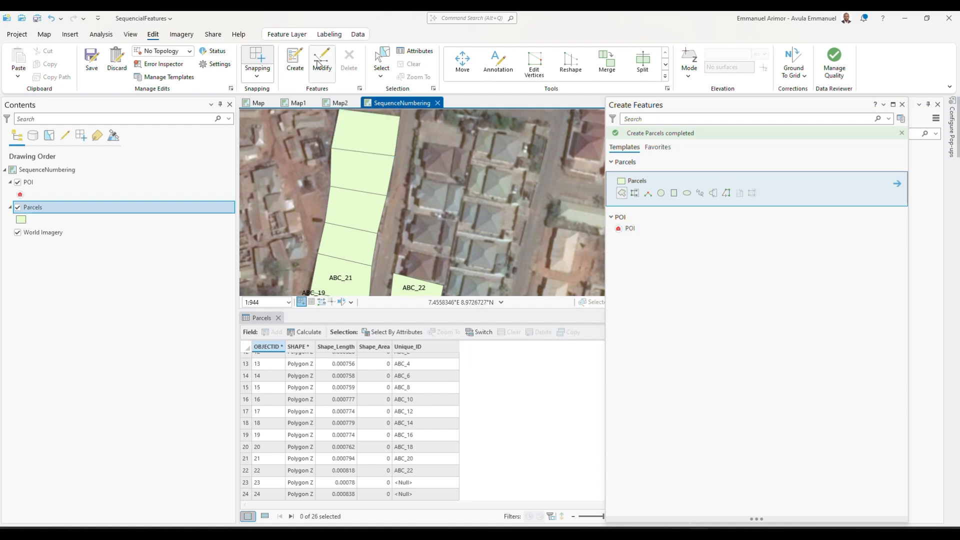
left_click(318, 63)
left_click(653, 162)
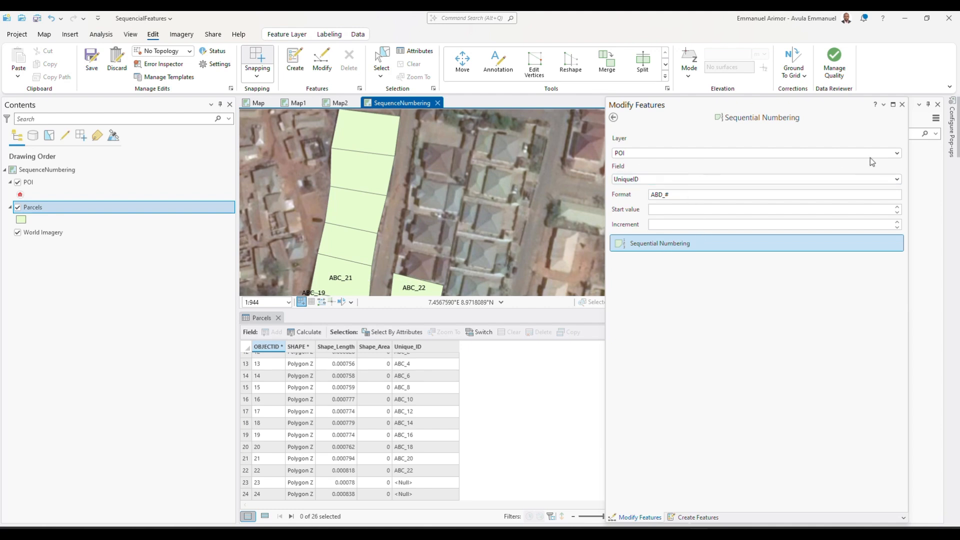
left_click(853, 153)
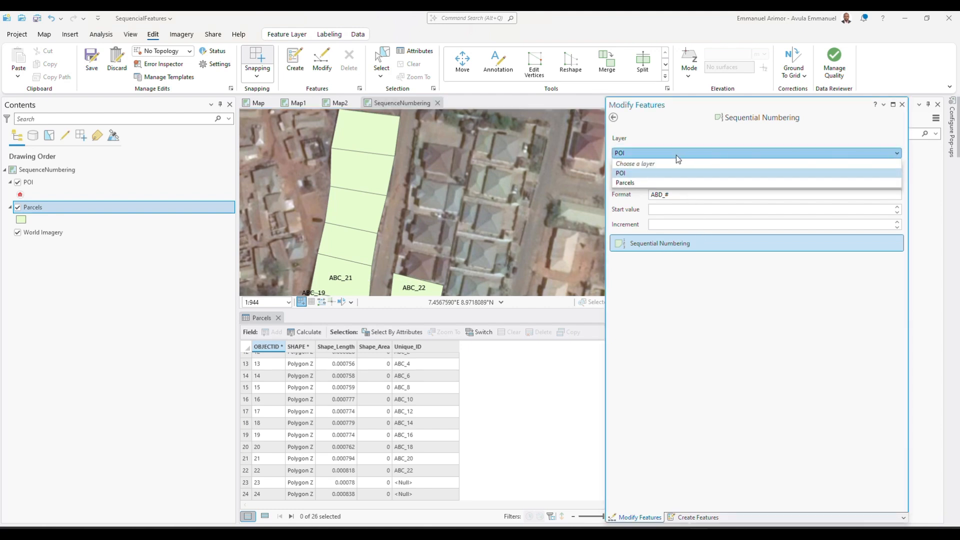
left_click(625, 183)
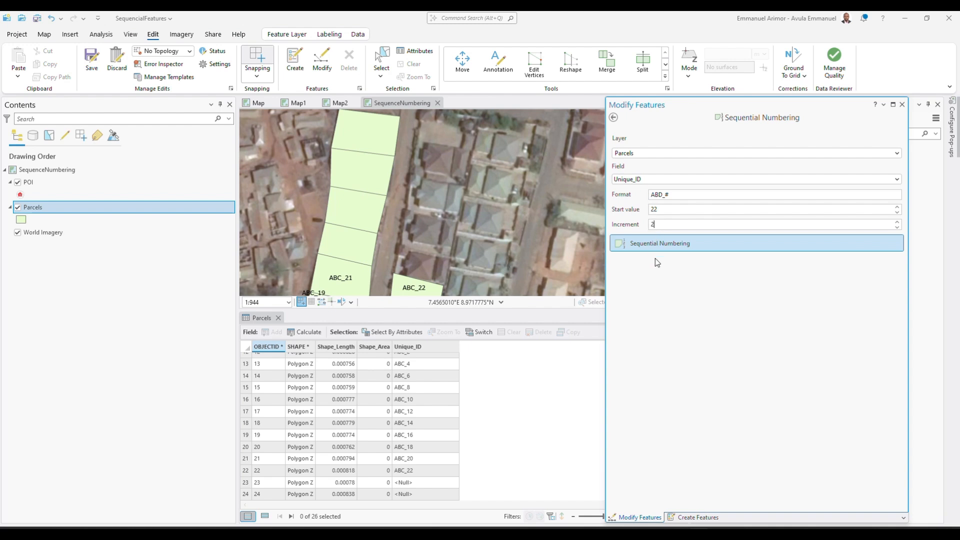
left_click(635, 245)
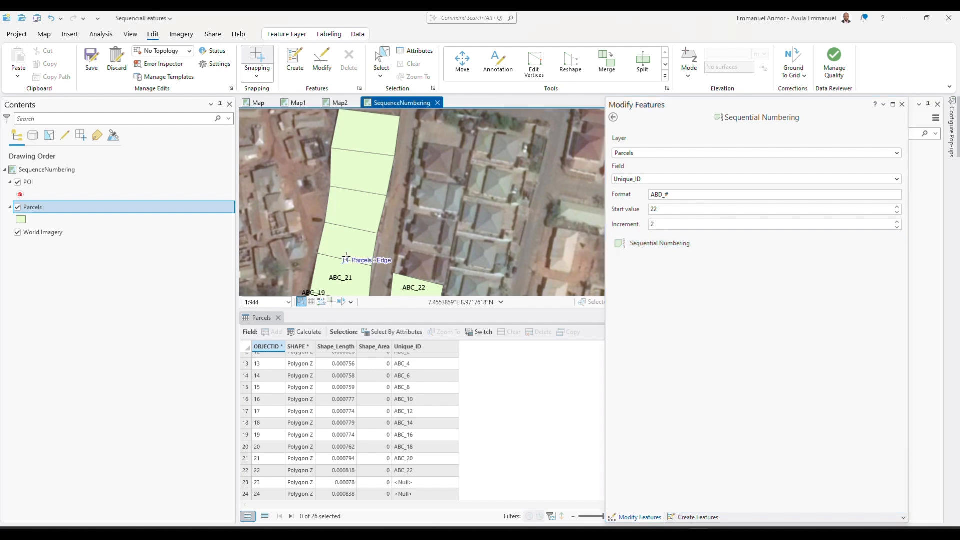
Number the four unlabeled parcels north of ABC_21 from south to north with a sequence line
left_click_drag(370, 231, 363, 254)
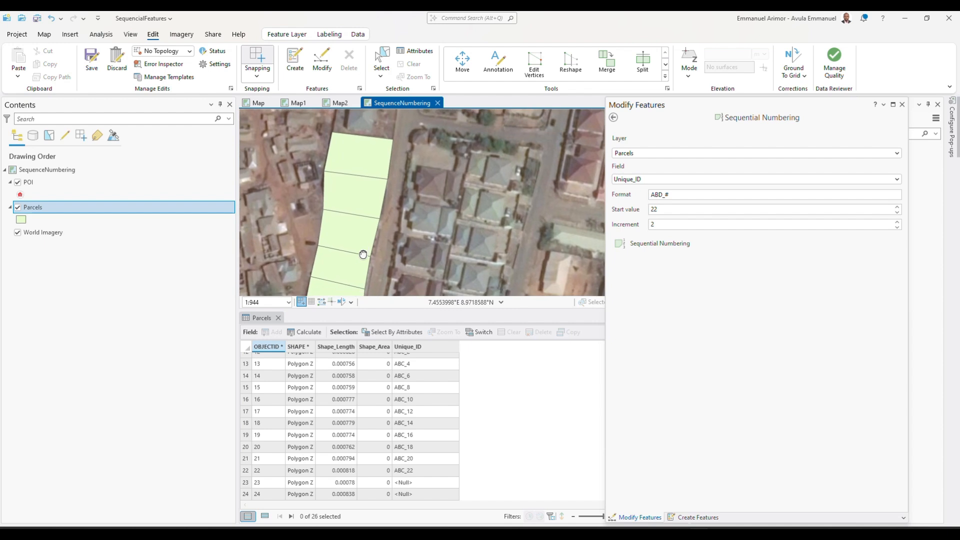
left_click(339, 266)
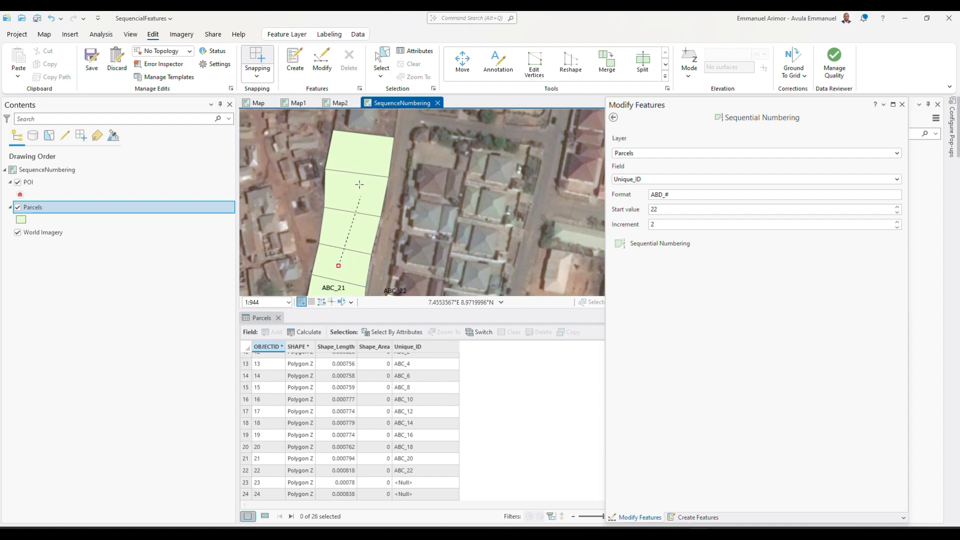
double_click(363, 120)
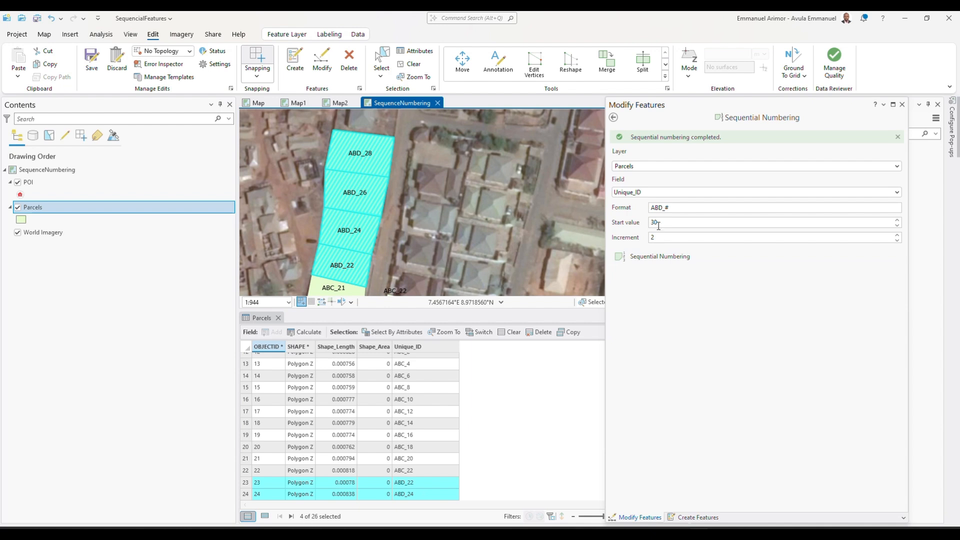
Set the start value to 23 and renumber the four new parcels north of ABC_21 from south to north
left_click_drag(661, 223, 631, 223)
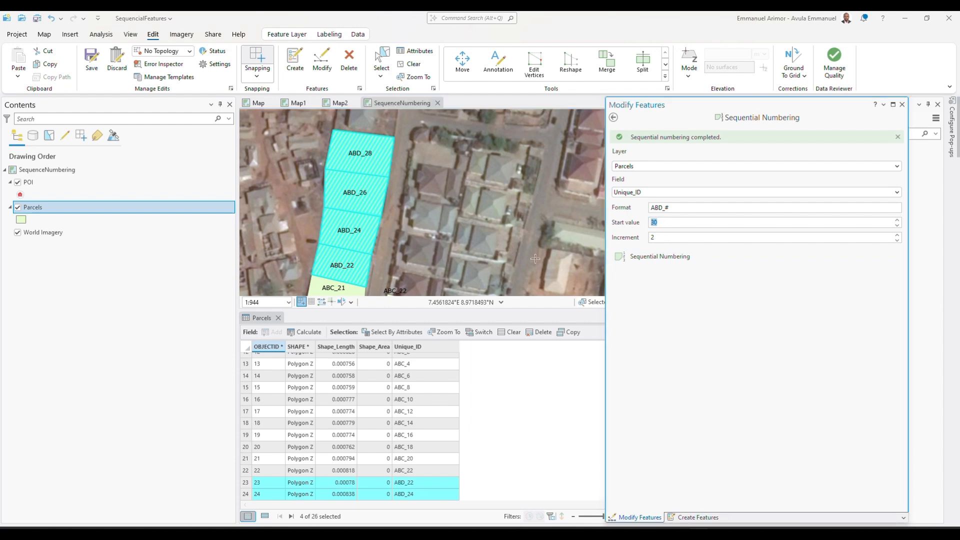
type("23")
left_click(342, 268)
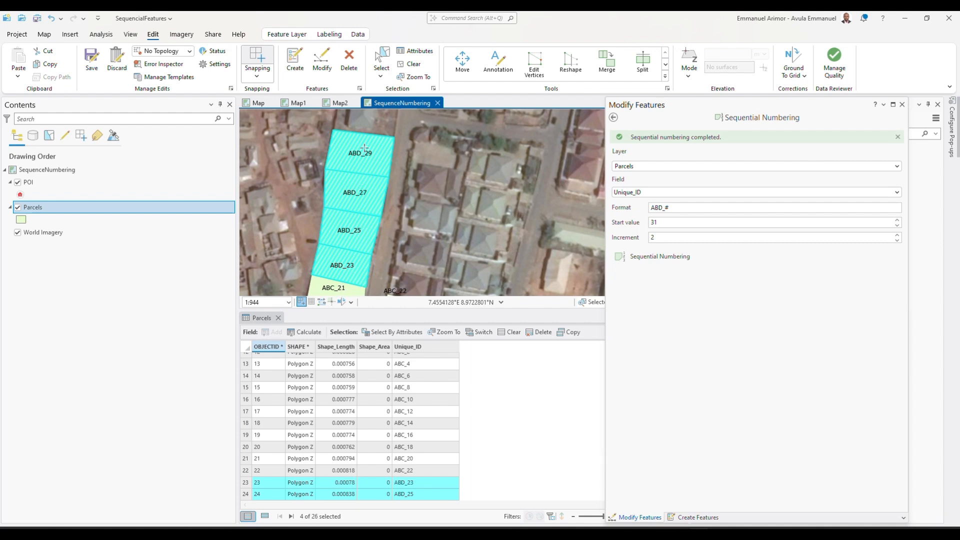
left_click_drag(424, 225, 401, 194)
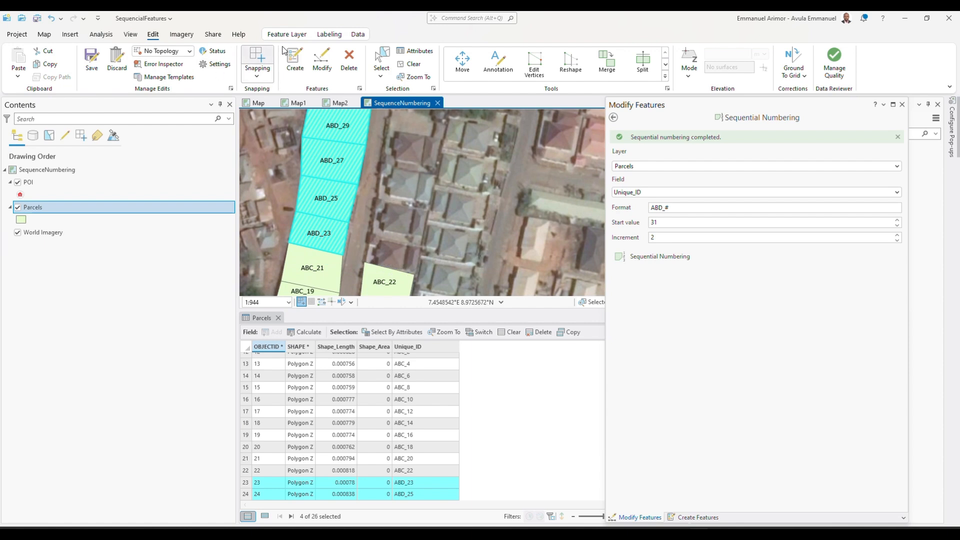
left_click(294, 59)
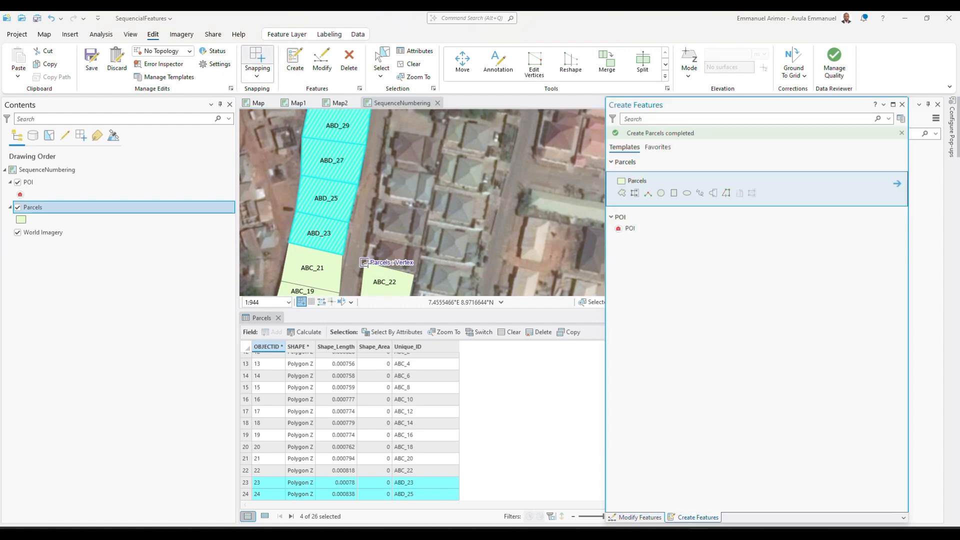
left_click(364, 263)
left_click(367, 229)
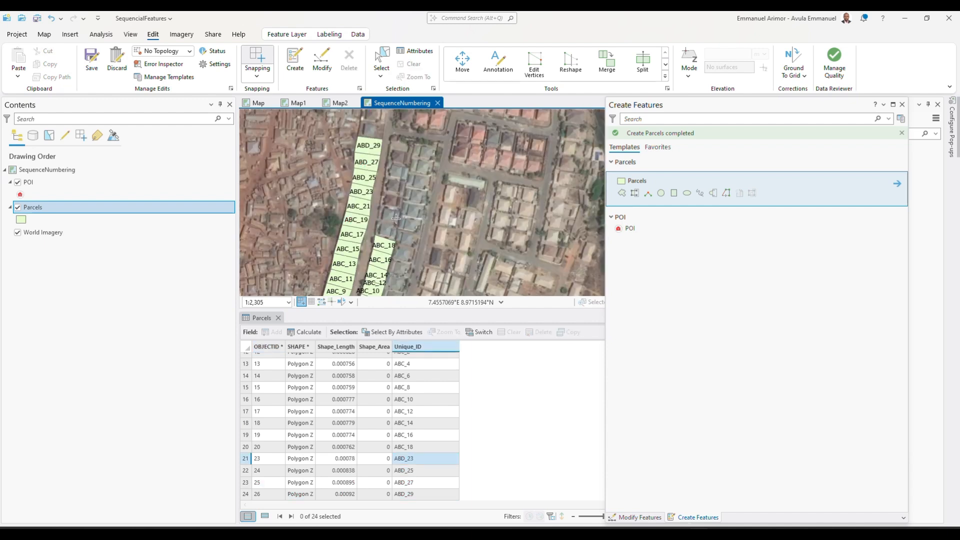
Draw two adjoining four-sided parcels directly north of ABC_18 in the eastern row, snapping each to the corners of the parcel below
scroll(396, 219, "up", 2)
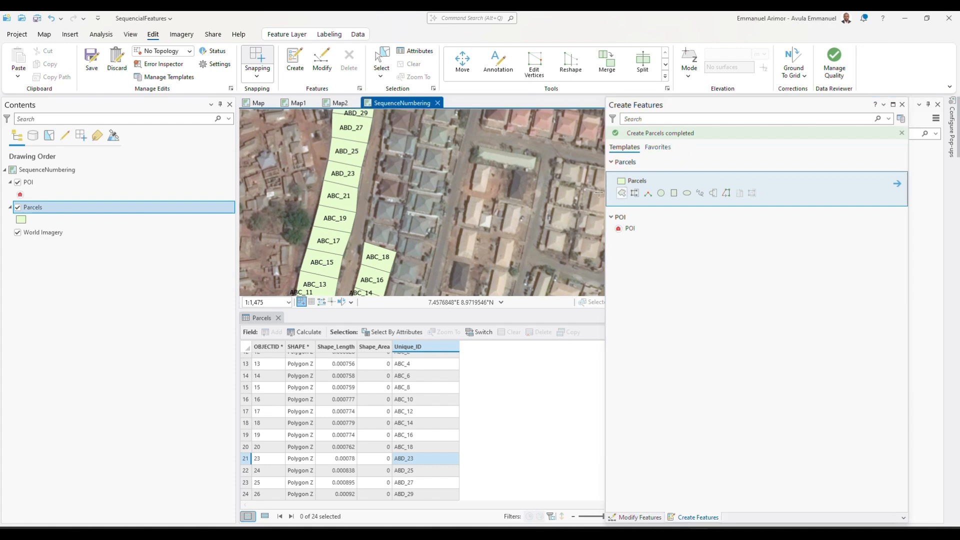
scroll(368, 244, "up", 2)
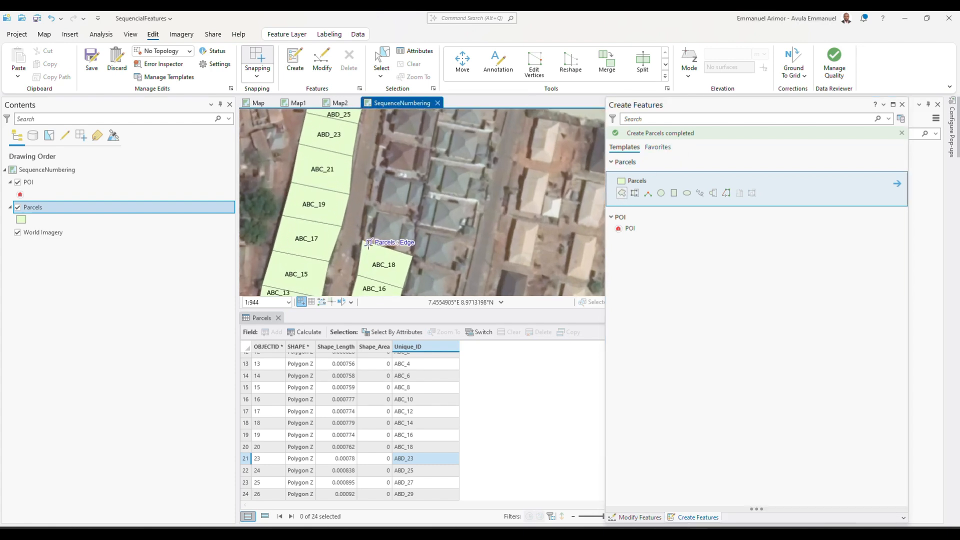
left_click(363, 242)
left_click(370, 201)
left_click(421, 214)
double_click(413, 255)
left_click(370, 201)
left_click(375, 164)
left_click(425, 175)
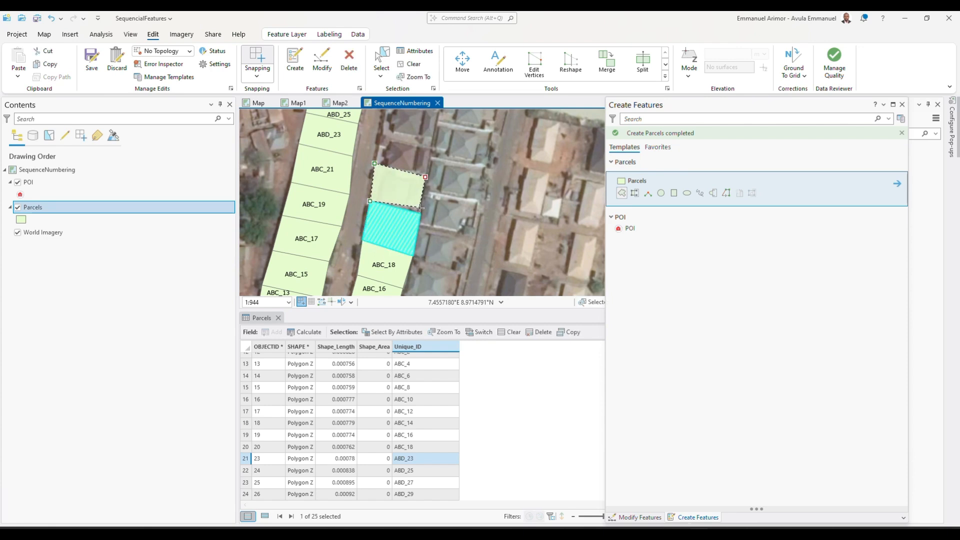
double_click(420, 214)
Extend the eastern row northward with a third and a fourth new parcel, each snapped to the previous parcel's northern corners
left_click_drag(396, 185, 394, 243)
left_click(372, 222)
left_click(378, 192)
left_click(430, 198)
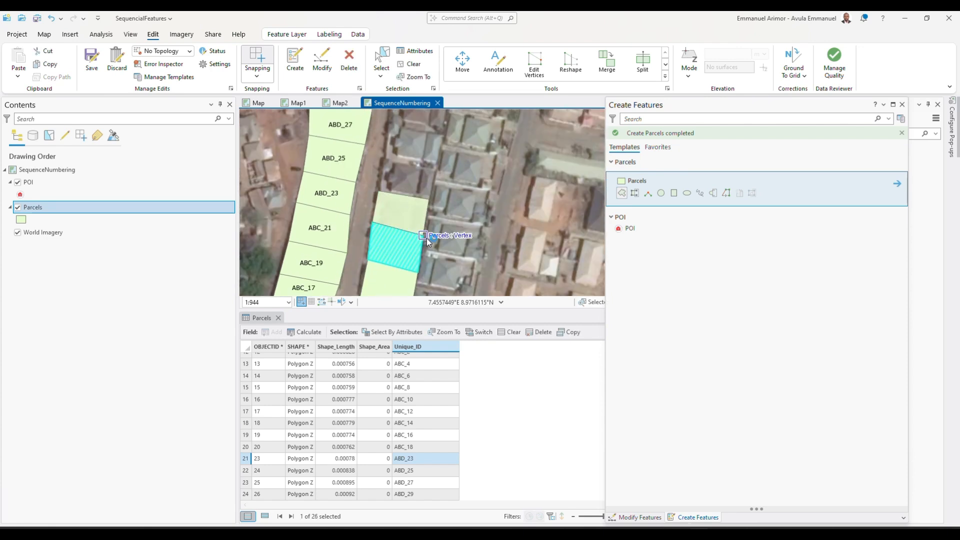
double_click(424, 235)
left_click(378, 191)
left_click(384, 156)
left_click(439, 168)
double_click(430, 199)
Draw the fifth and sixth new parcels at the northern end of the eastern row, each adjoining the parcel below
left_click_drag(413, 160, 399, 242)
left_click(370, 238)
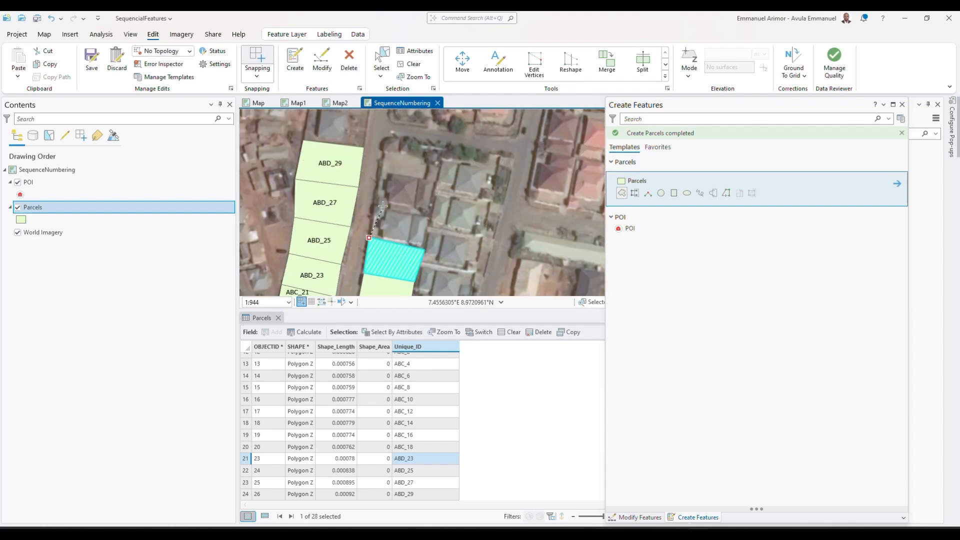
left_click(376, 203)
left_click(431, 211)
double_click(425, 251)
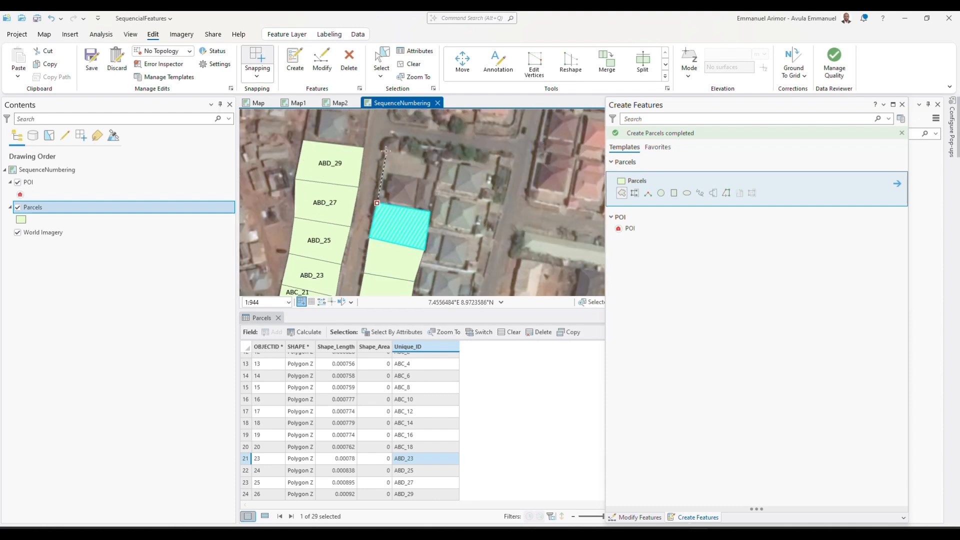
left_click(384, 171)
left_click(437, 182)
double_click(430, 210)
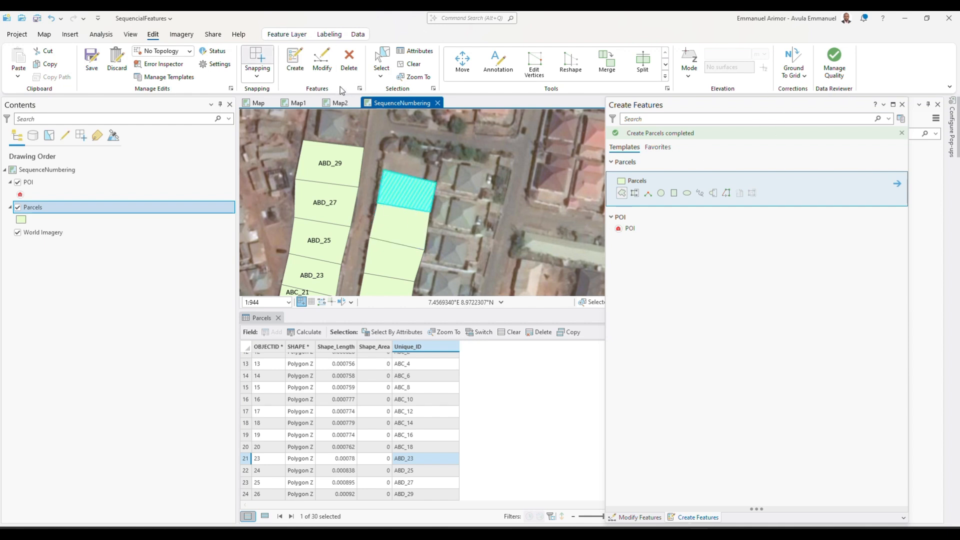
Clear the parcel selection and open the Sequential Numbering tool for the Parcels layer
left_click(322, 65)
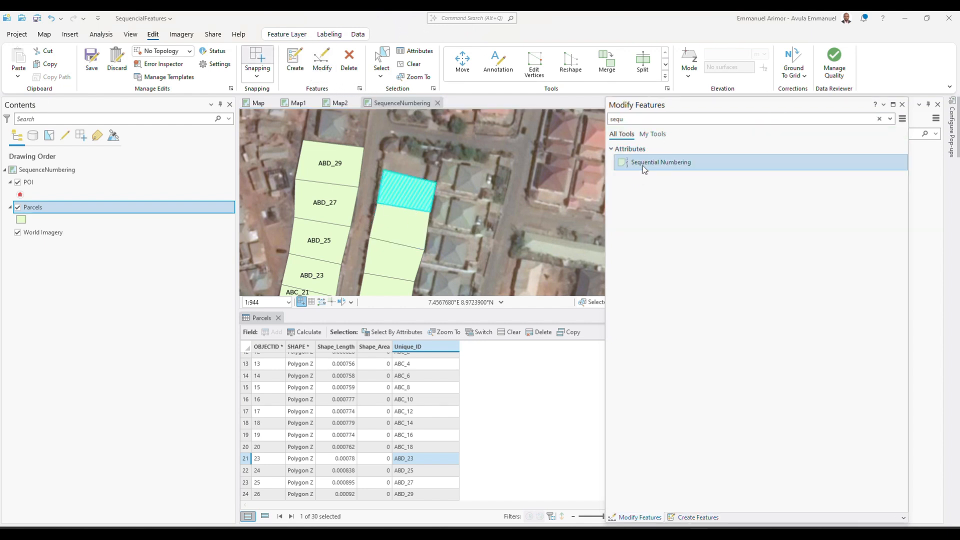
left_click(409, 65)
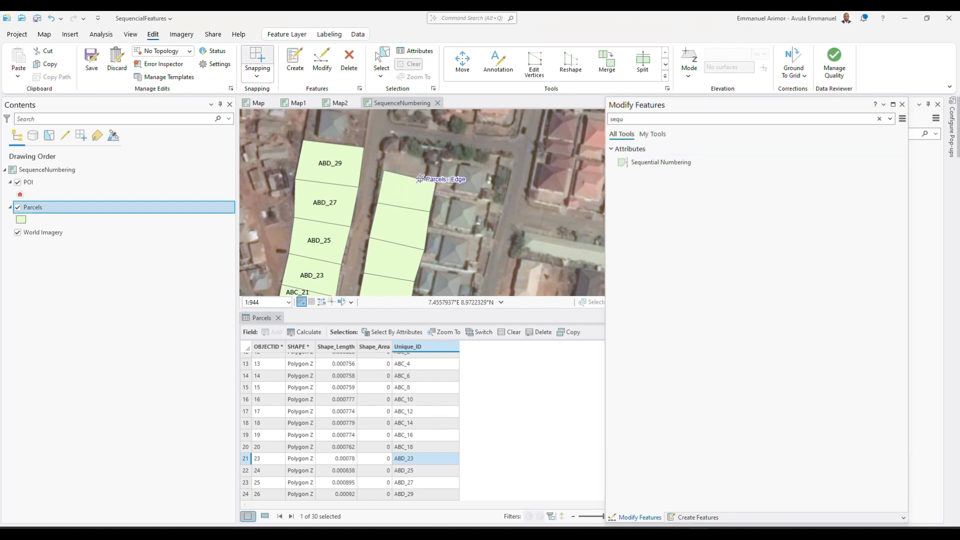
scroll(416, 186, "down", 1)
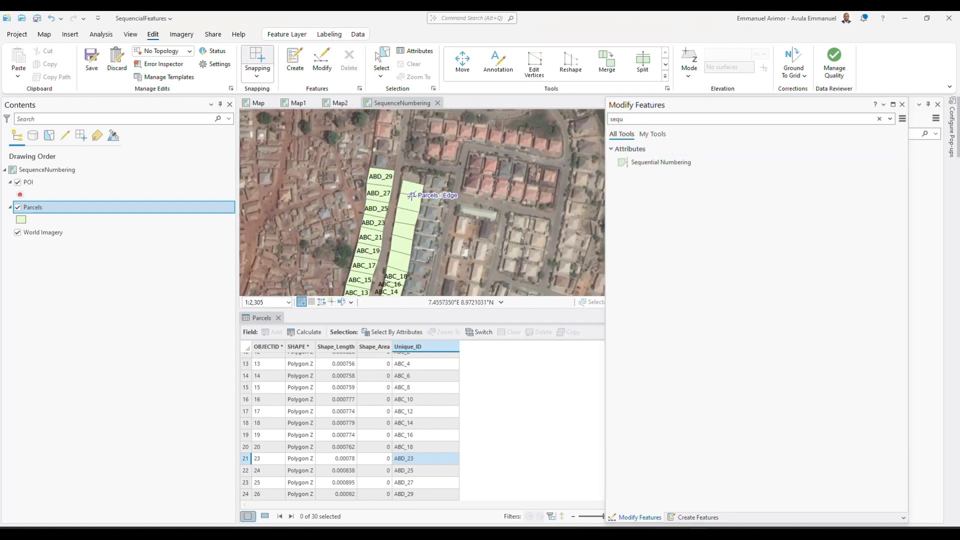
left_click_drag(408, 186, 407, 158)
scroll(398, 243, "up", 1)
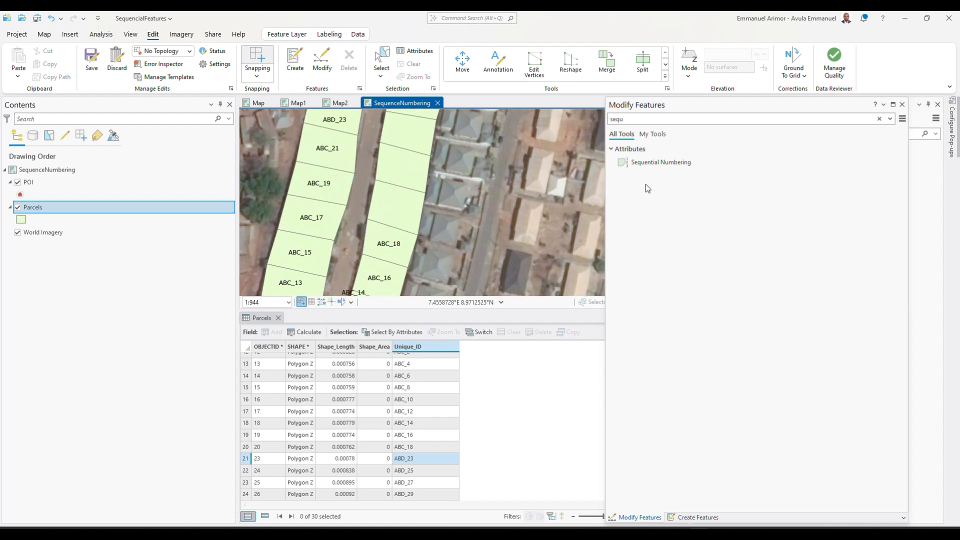
left_click(648, 162)
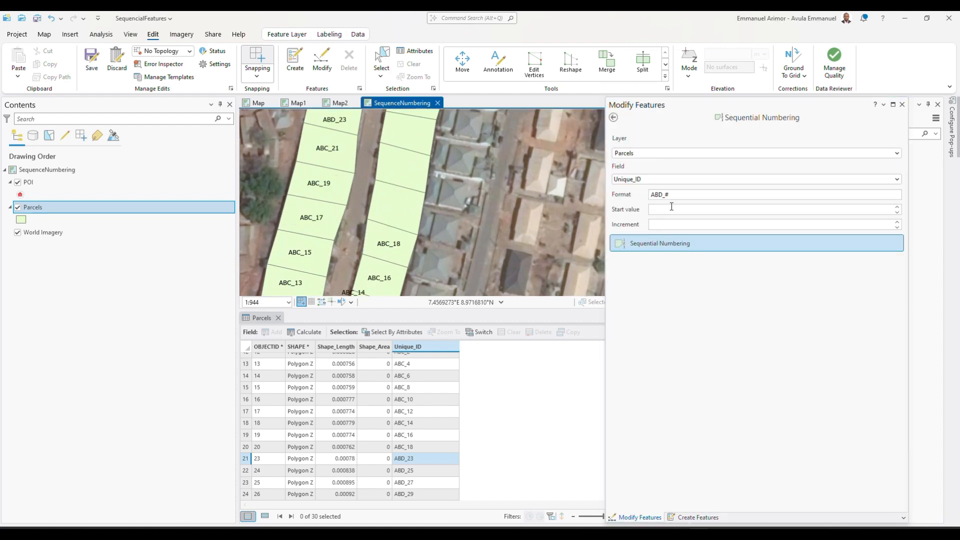
Number the six new parcels north of ABC_18 from south to north with format ABD_#, start value 20 and increment 2
left_click(659, 209)
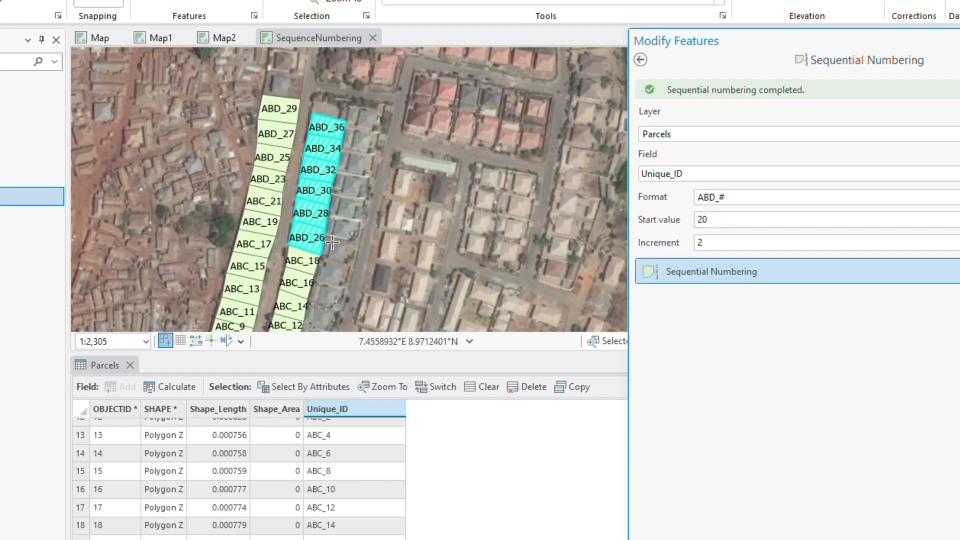
left_click(307, 239)
double_click(331, 103)
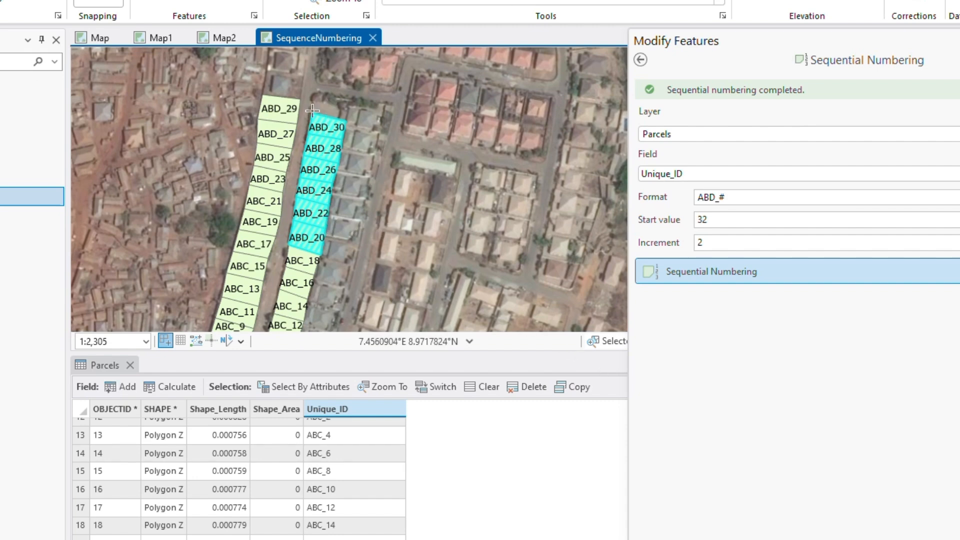
Clear the parcel selection and examine the unique ID labels along both numbered parcel rows
key("ctrl+shift+a")
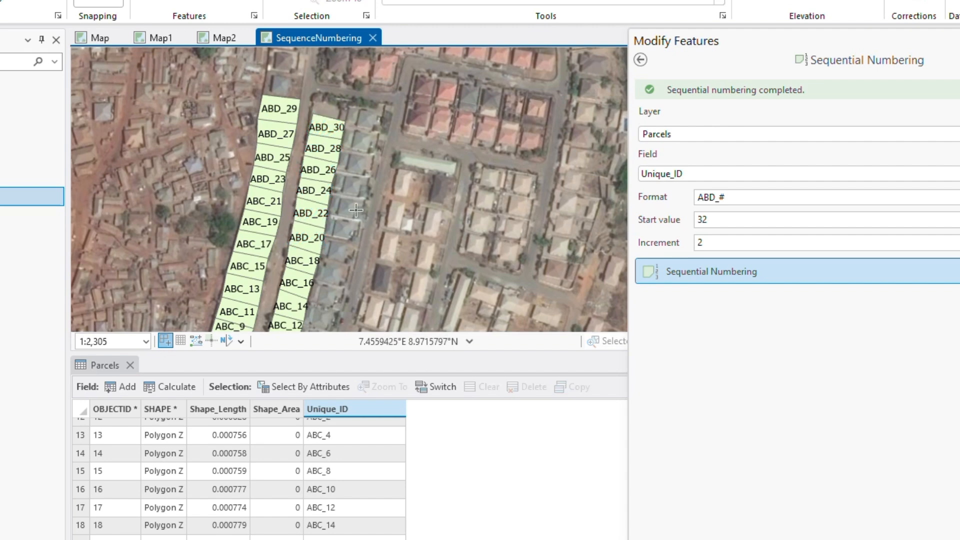
left_click_drag(339, 246, 379, 149)
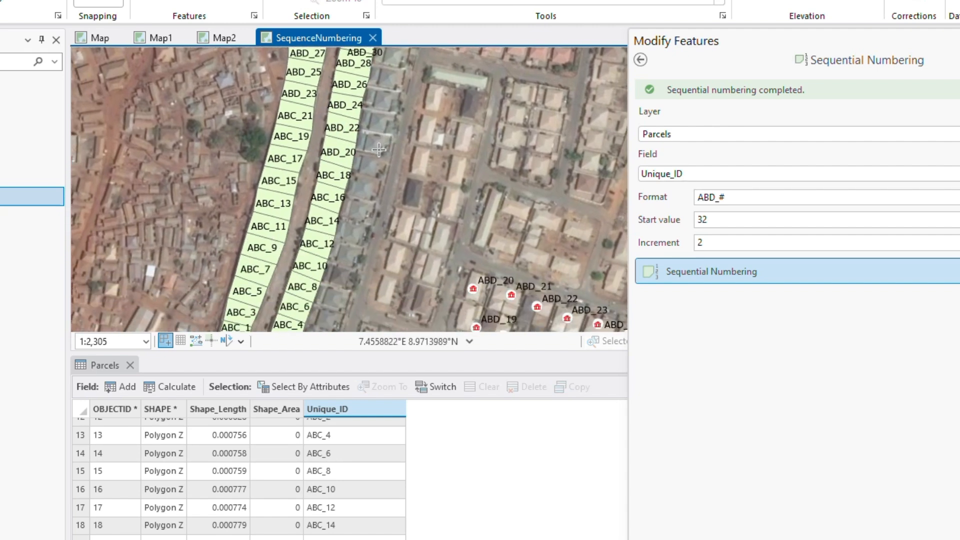
scroll(379, 149, "down", 2)
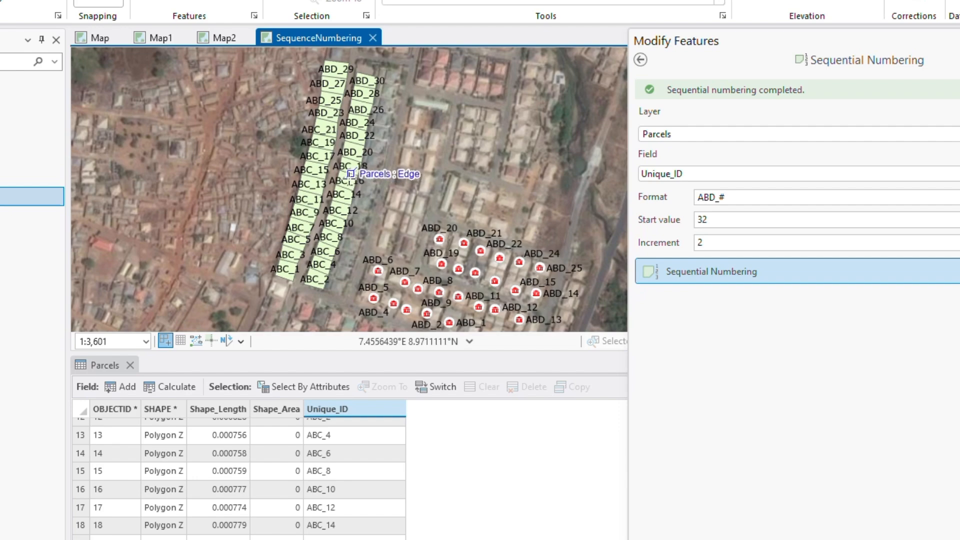
scroll(340, 201, "up", 2)
left_click_drag(347, 133, 293, 289)
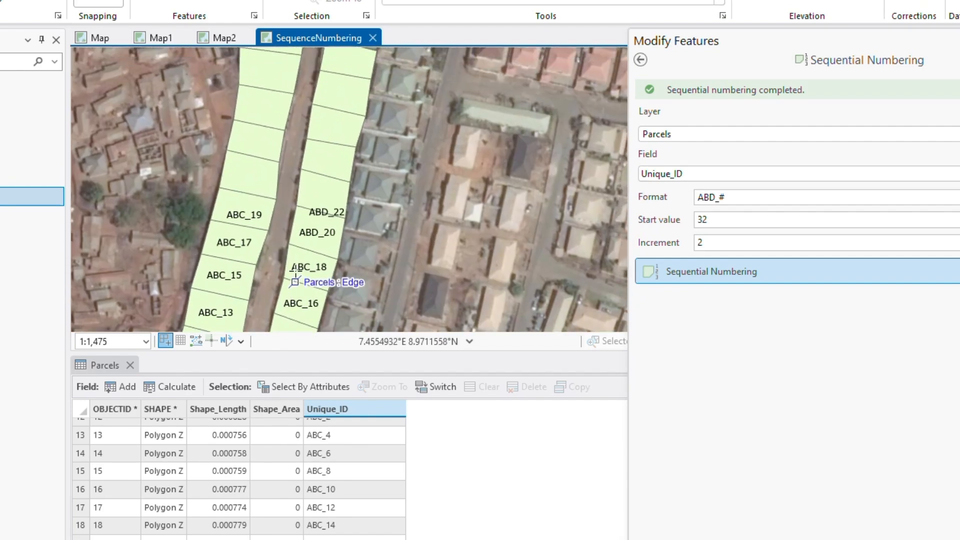
left_click_drag(338, 159, 324, 298)
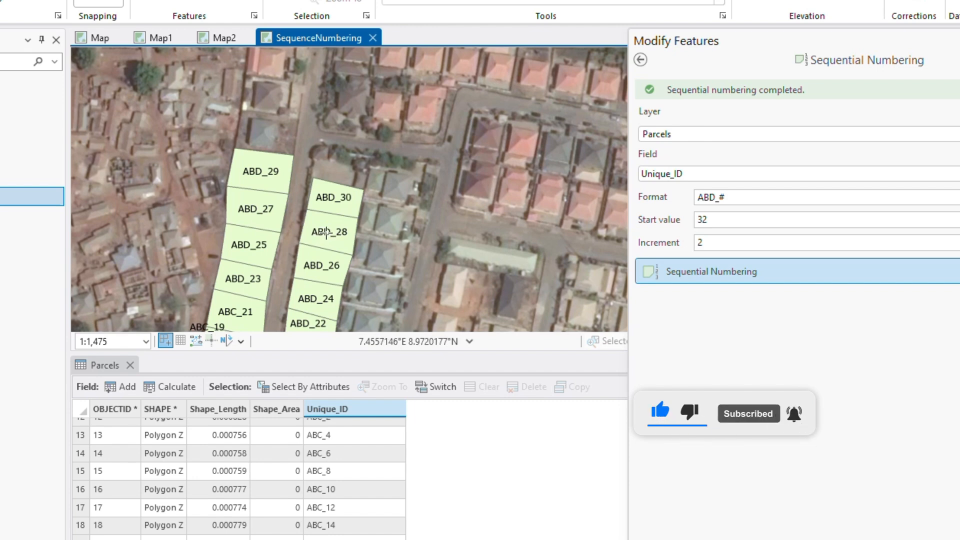
left_click_drag(326, 232, 377, 81)
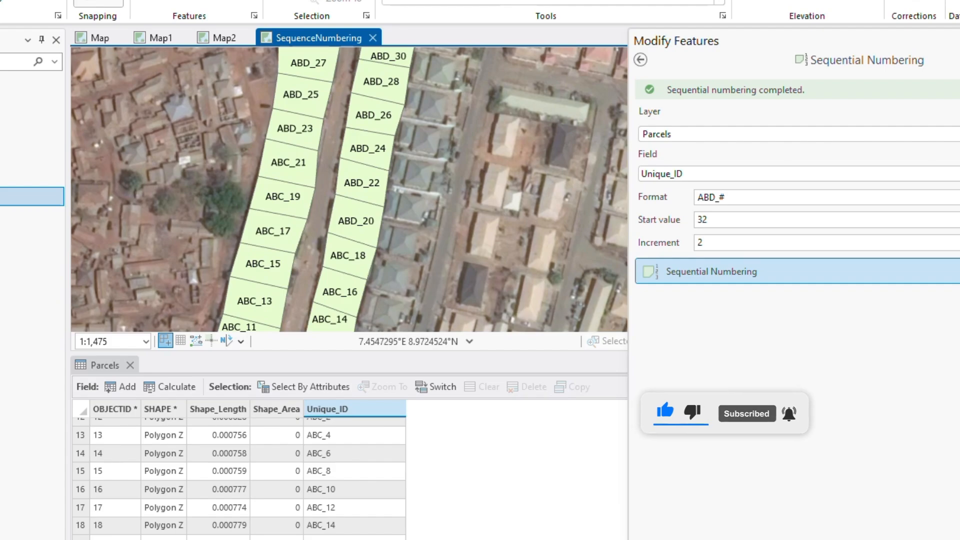